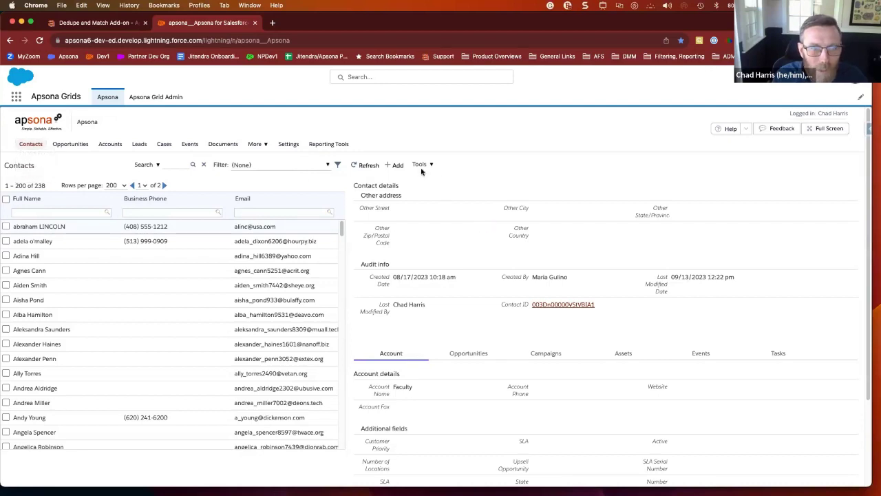
# Start a Contact import with duplicate handling set to Add (no checking).
pyautogui.moveTo(426, 166)
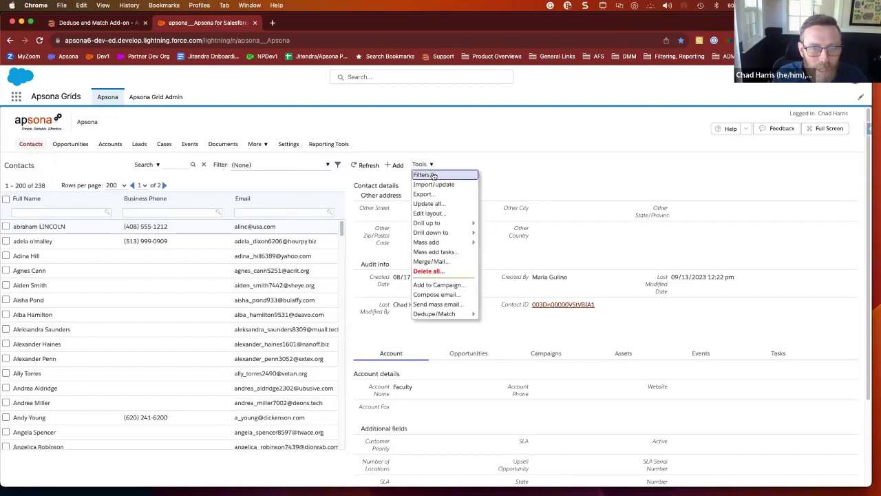
pyautogui.click(434, 184)
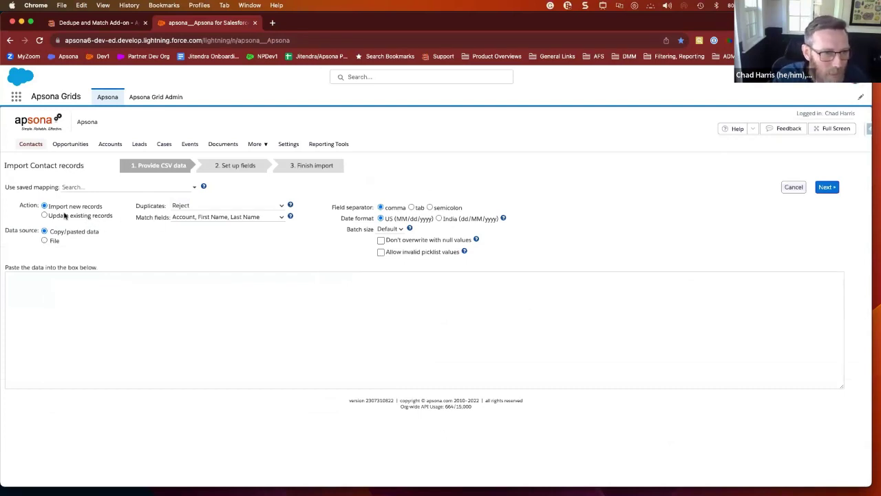
pyautogui.click(184, 206)
pyautogui.click(183, 225)
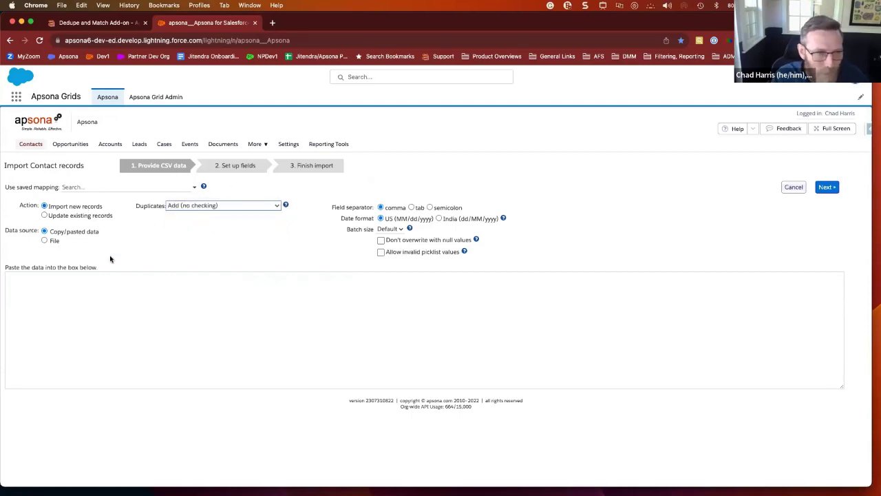
# Load the import data from the file Demo CSV.csv.
pyautogui.click(48, 241)
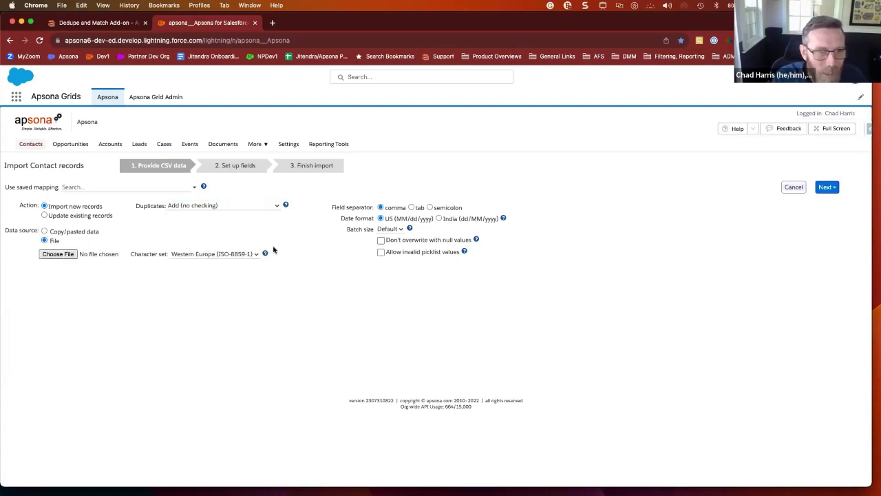
pyautogui.click(91, 255)
pyautogui.click(207, 239)
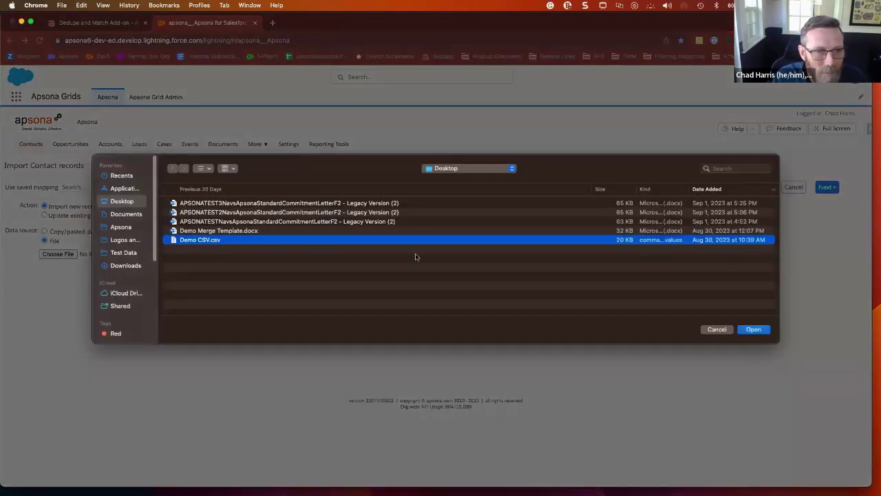
pyautogui.click(749, 328)
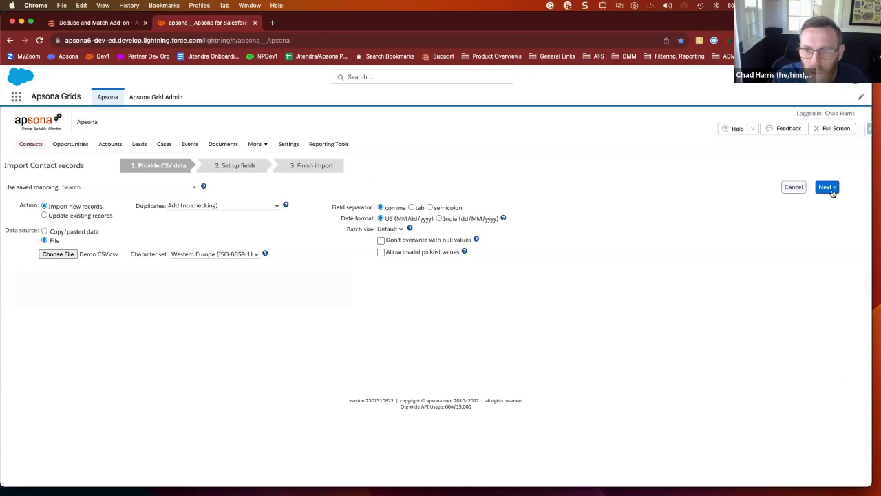
# Validate the mapped data and fix row 16's invalid email by appending '.com'.
pyautogui.click(826, 187)
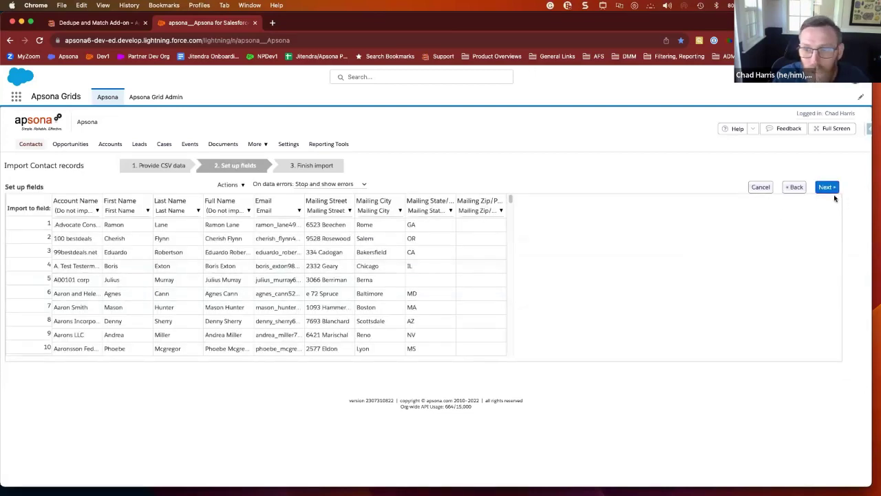
pyautogui.click(828, 187)
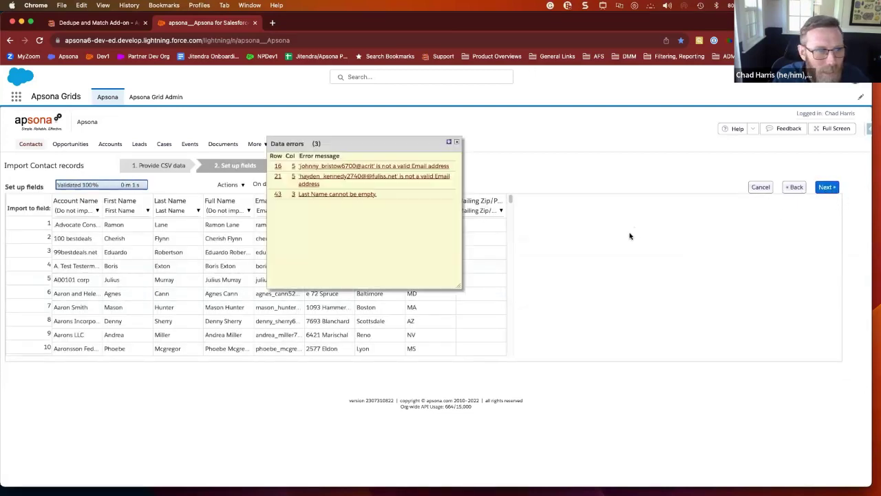
pyautogui.moveTo(337, 145); pyautogui.dragTo(570, 201)
pyautogui.click(577, 221)
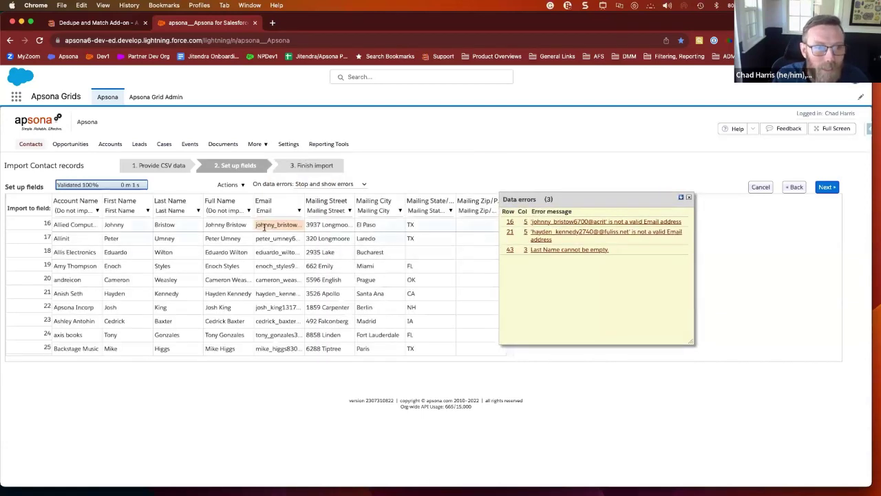
pyautogui.click(265, 226)
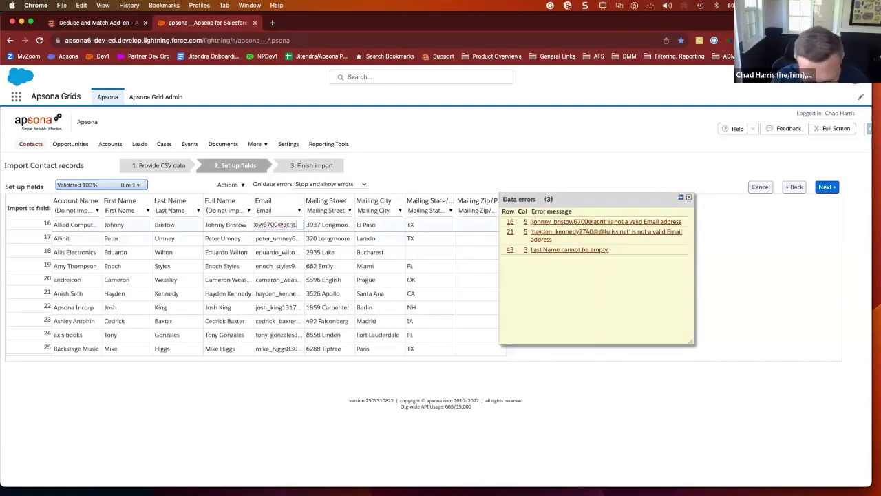
pyautogui.write('.com')
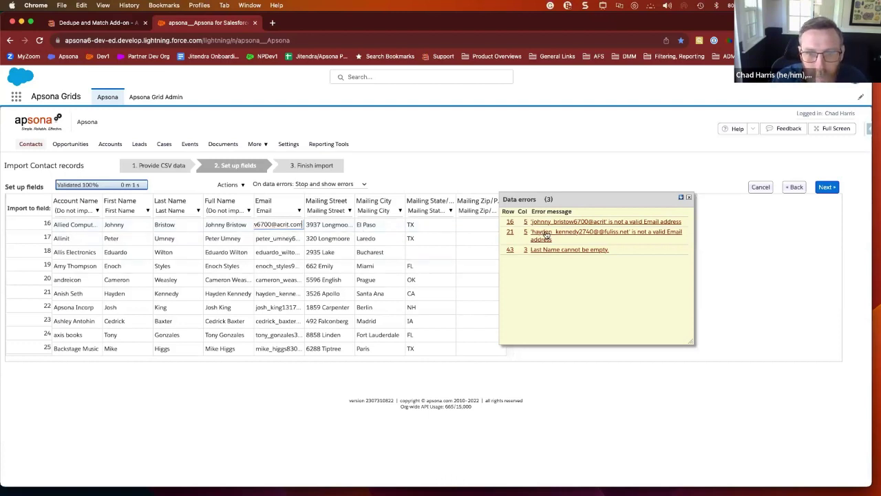
# Remove row 21's extra @, fill row 43's Last Name, and reach the final step.
pyautogui.click(546, 237)
pyautogui.click(281, 226)
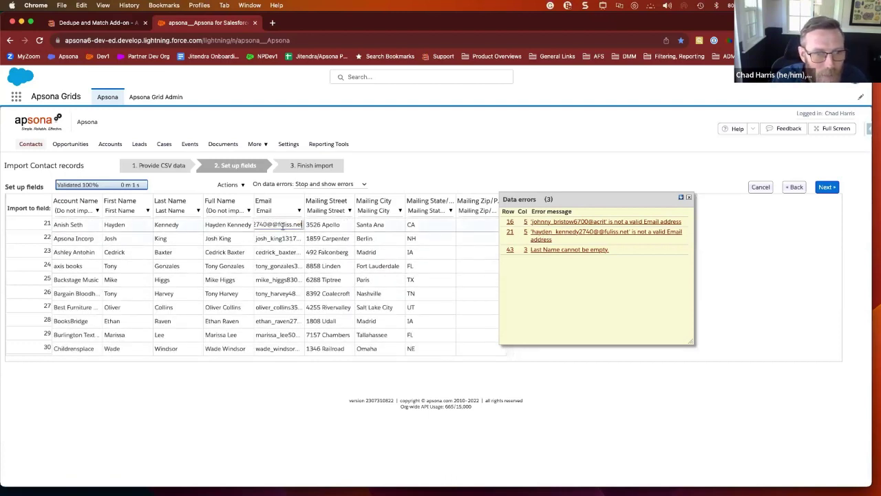
pyautogui.press('BackSpace')
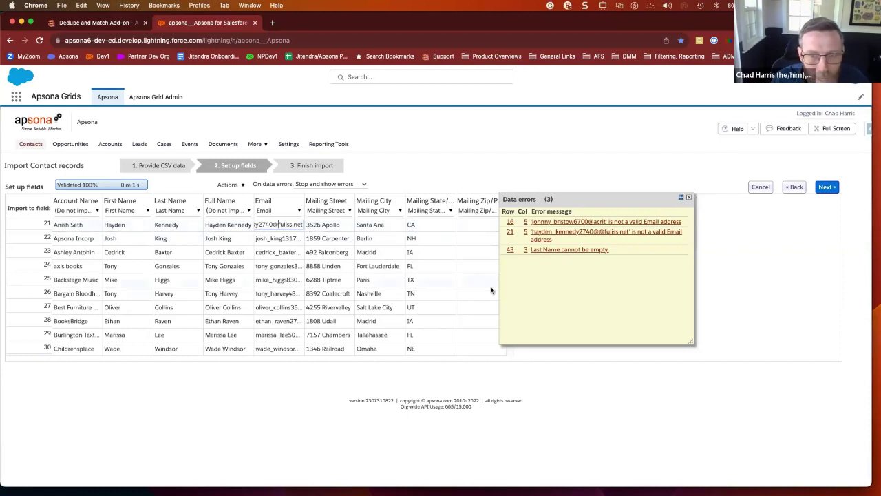
pyautogui.click(537, 251)
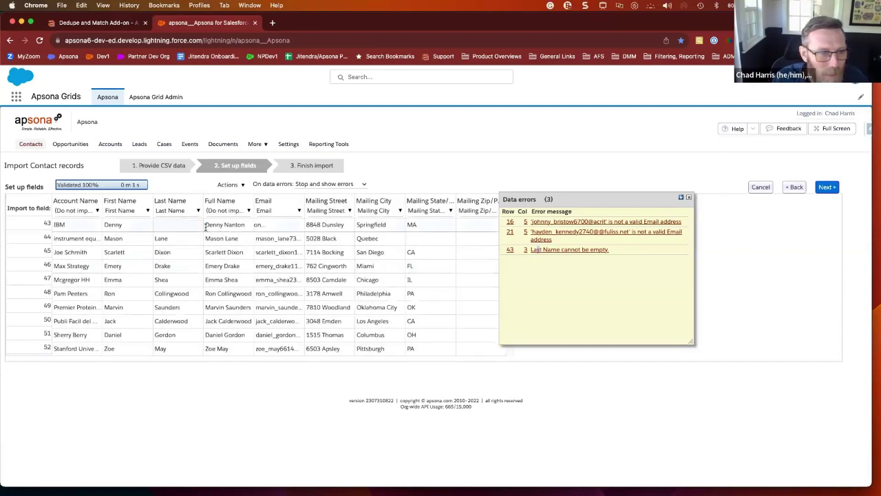
pyautogui.click(184, 225)
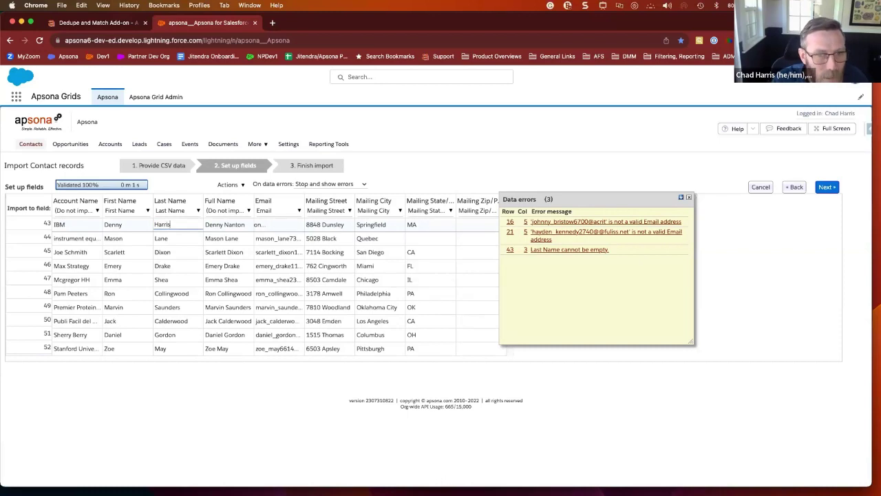
pyautogui.click(689, 197)
pyautogui.click(829, 189)
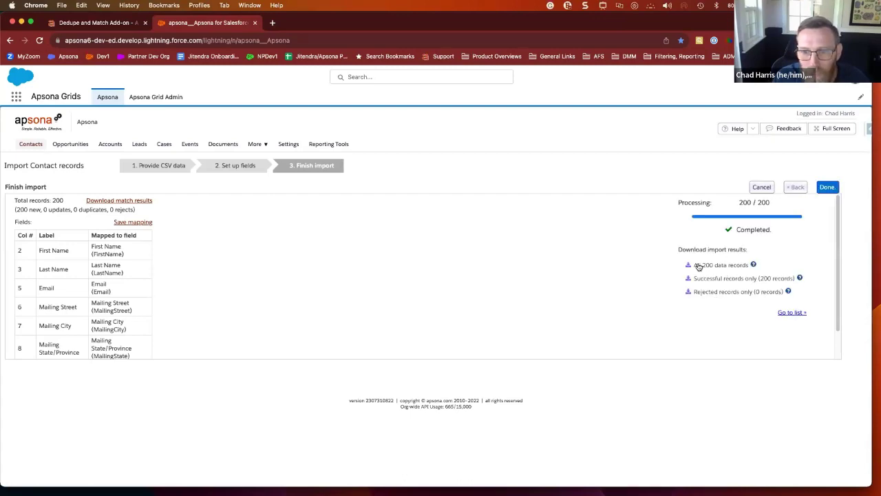
# Show the 200 newly imported contacts in the Contacts list.
pyautogui.click(792, 313)
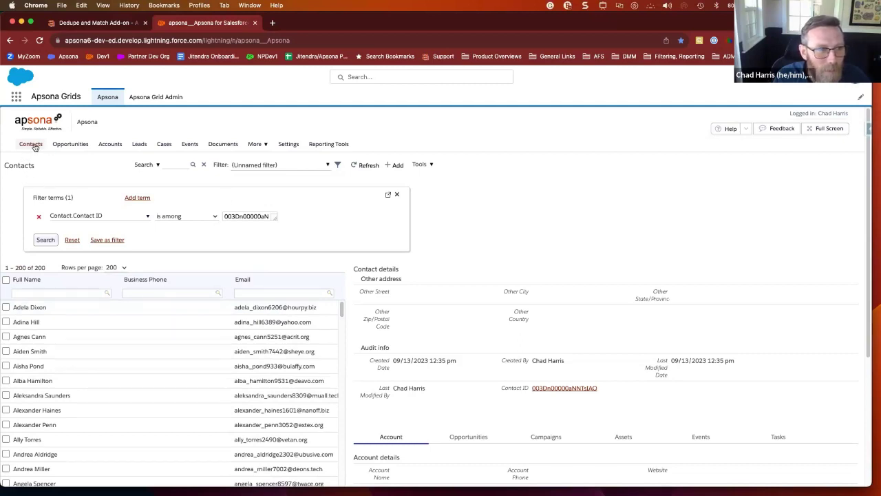
# Go to the Contact Dedupe actions list via Tools > Dedupe/Match > Dedupe.
pyautogui.click(421, 165)
pyautogui.moveTo(455, 316)
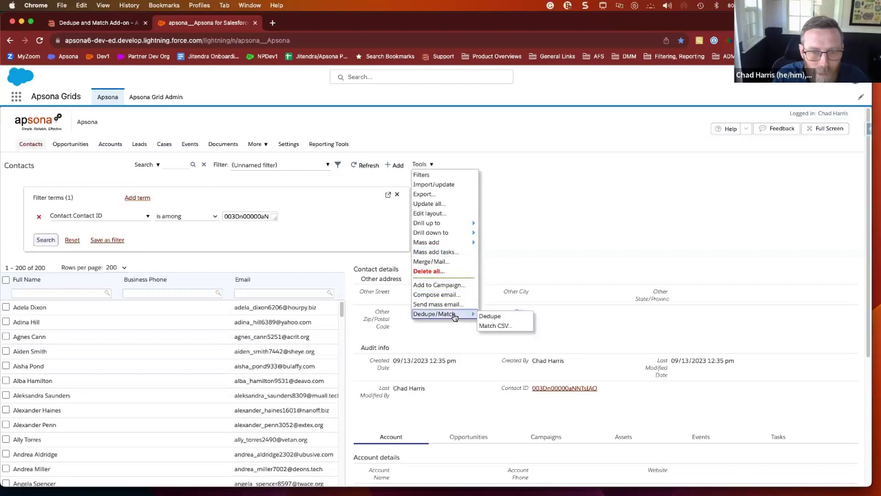
pyautogui.click(488, 316)
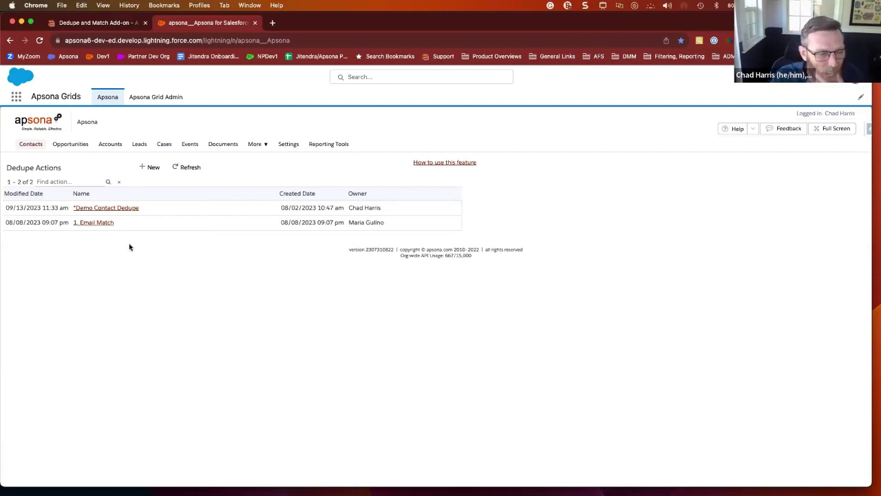
# Open Demo Contact Dedupe and review its 'Created Date is not empty' filter.
pyautogui.click(109, 210)
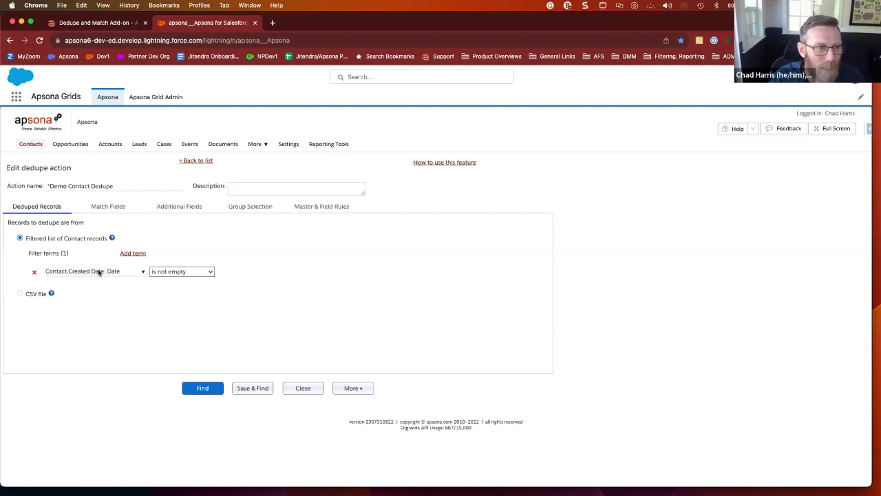
# Change Email's match function from Exact to Case-insensitive, leaving First Name and contraction unchanged.
pyautogui.click(109, 208)
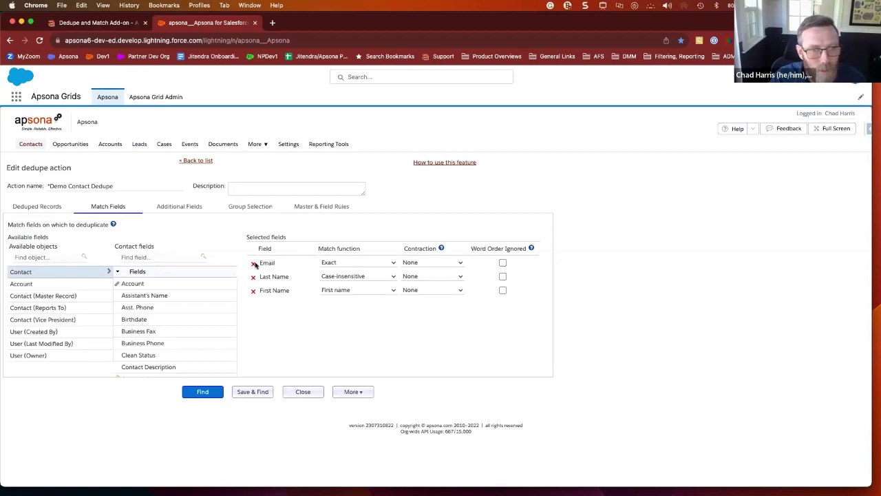
pyautogui.click(375, 263)
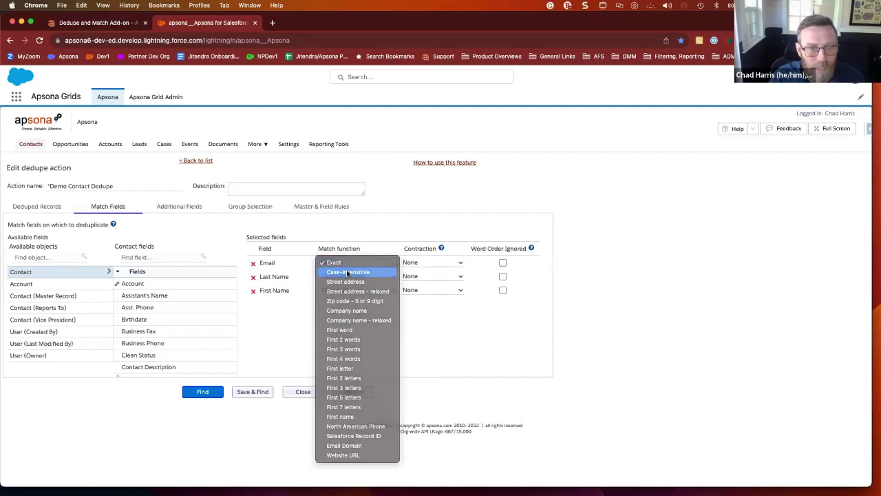
pyautogui.click(348, 272)
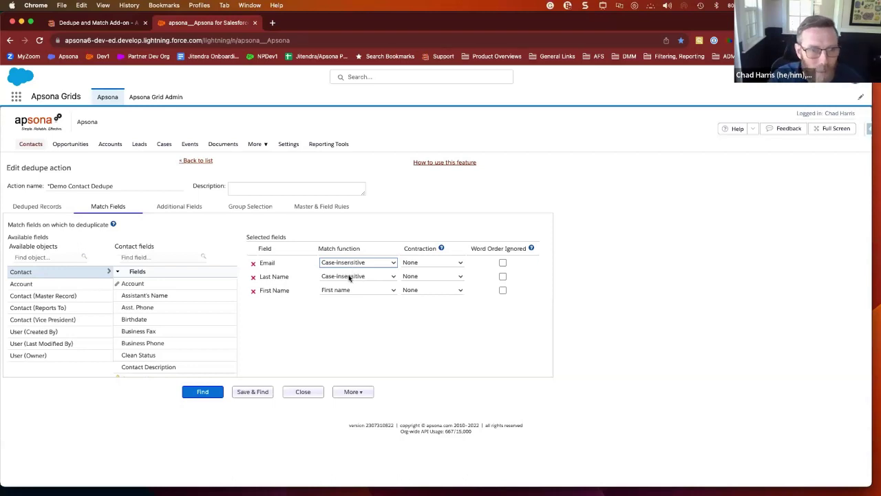
pyautogui.click(353, 291)
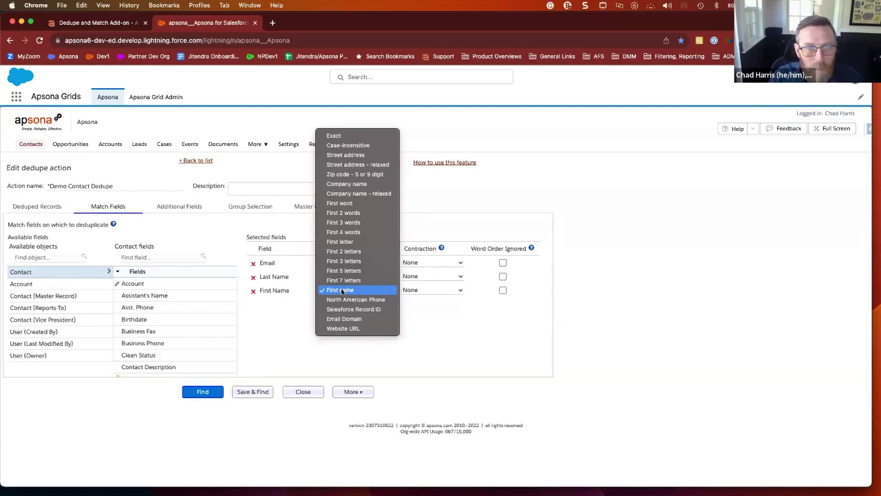
pyautogui.click(422, 310)
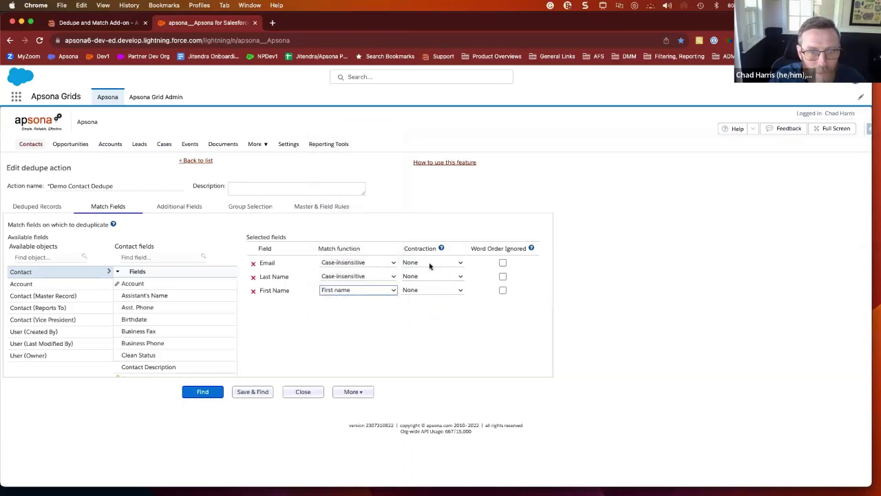
pyautogui.moveTo(442, 249)
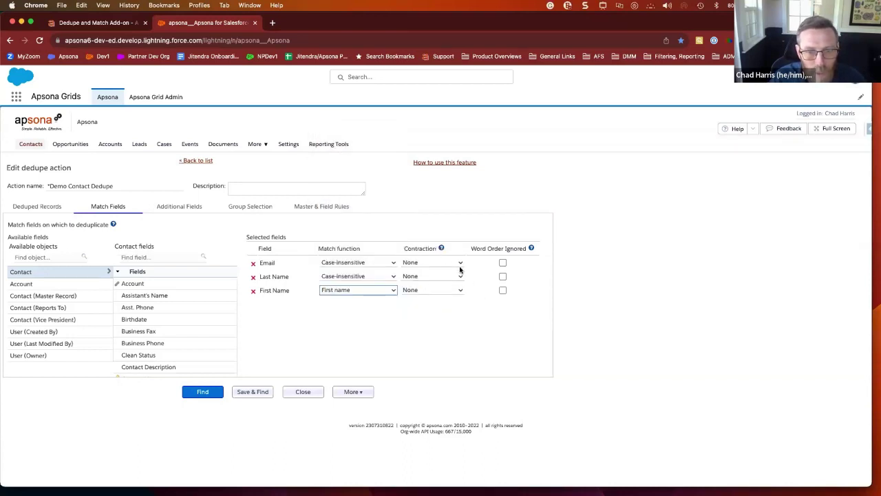
pyautogui.click(460, 264)
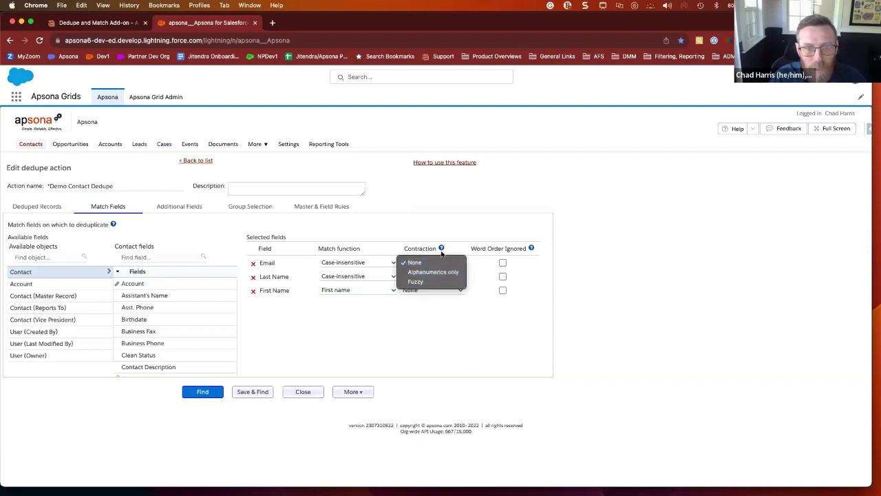
pyautogui.click(441, 249)
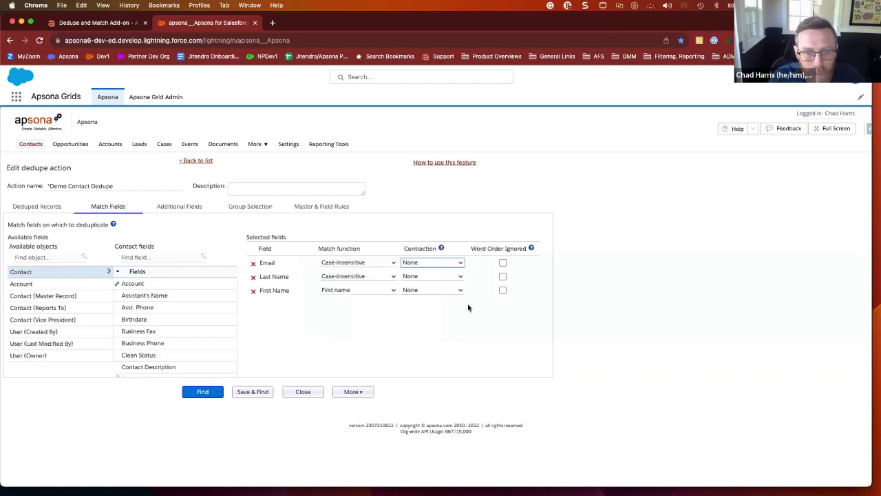
# Add Business Phone as an additional display field, found by searching 'phone'.
pyautogui.click(183, 208)
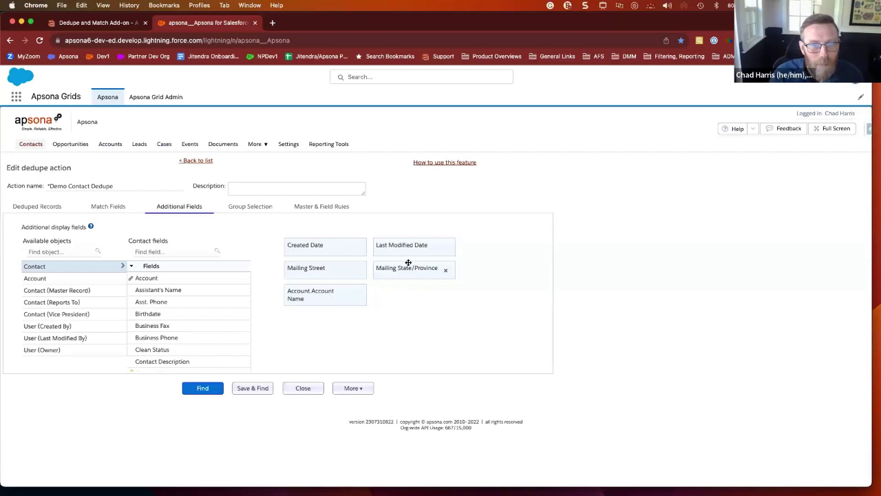
pyautogui.click(160, 251)
pyautogui.write('phone')
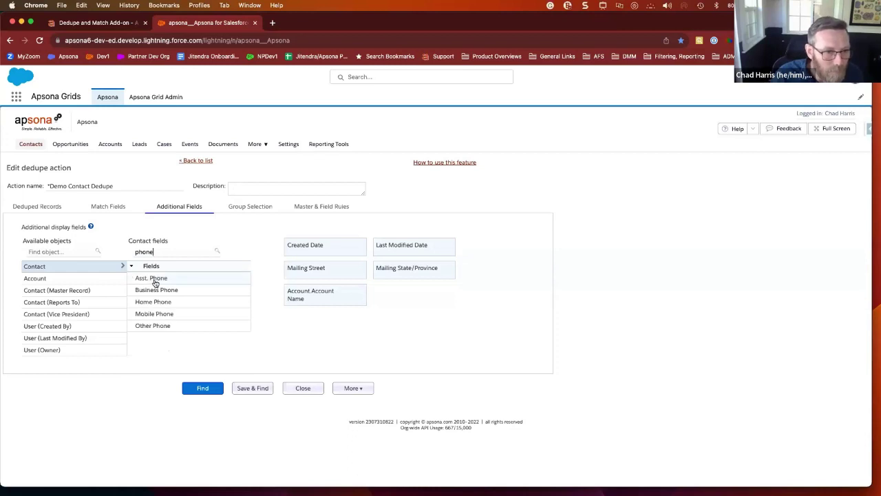
pyautogui.click(177, 292)
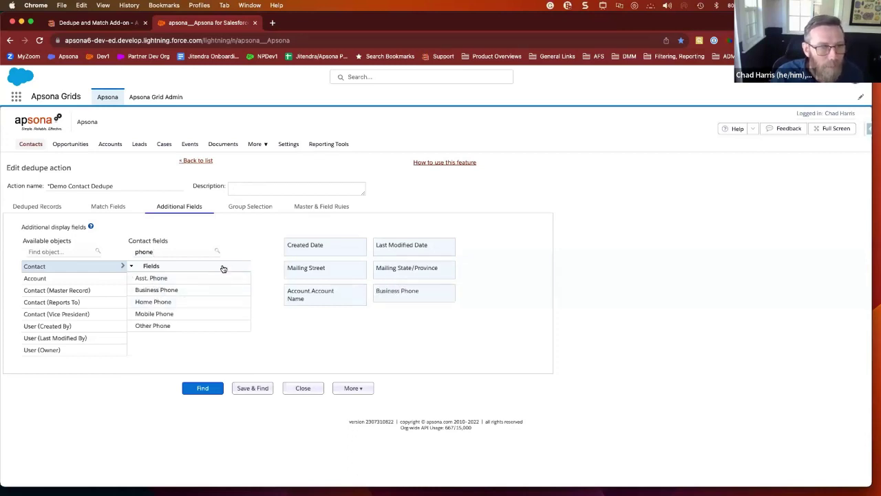
pyautogui.click(245, 208)
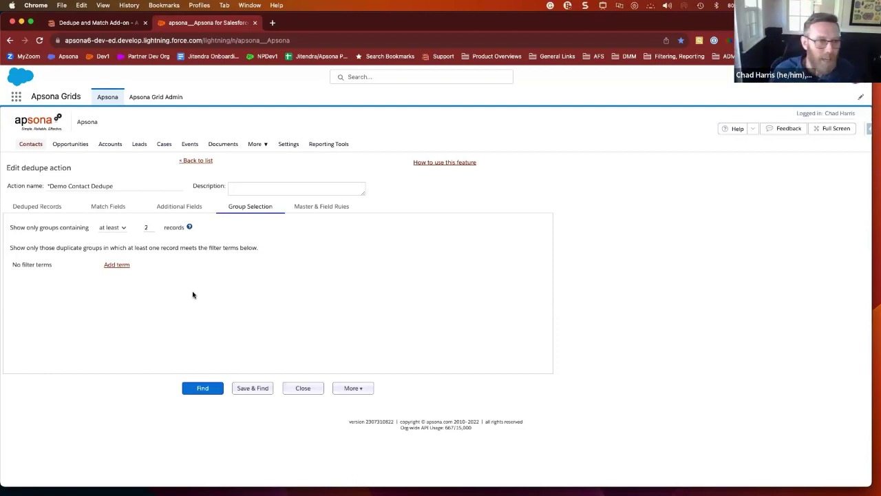
# Add a group filter term: Contact Created Date equals today (09/13/2023).
pyautogui.click(115, 267)
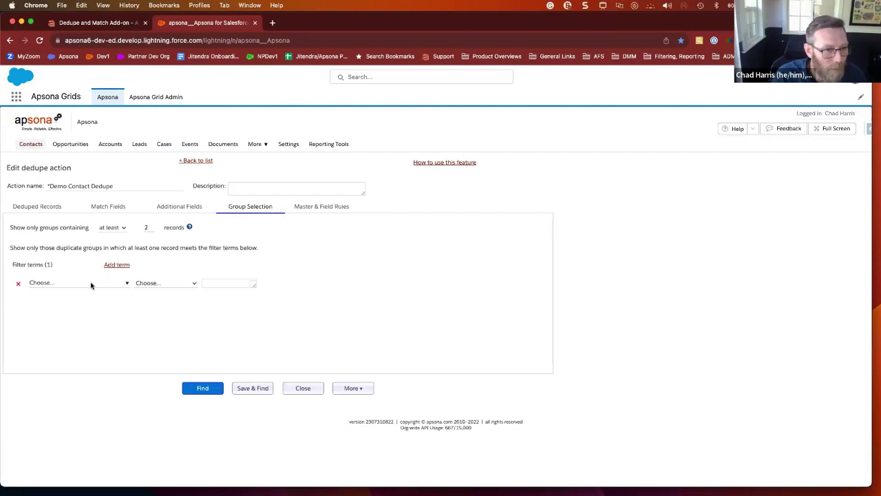
pyautogui.click(89, 284)
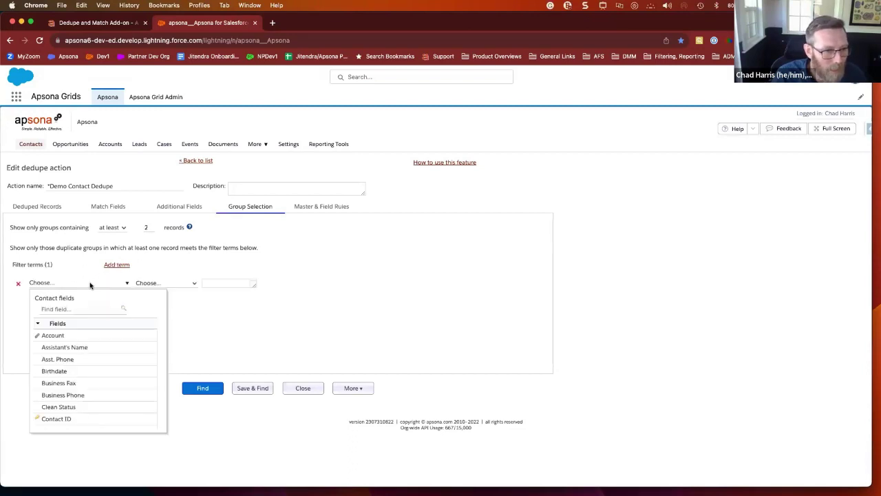
pyautogui.click(66, 309)
pyautogui.write('ct Creat')
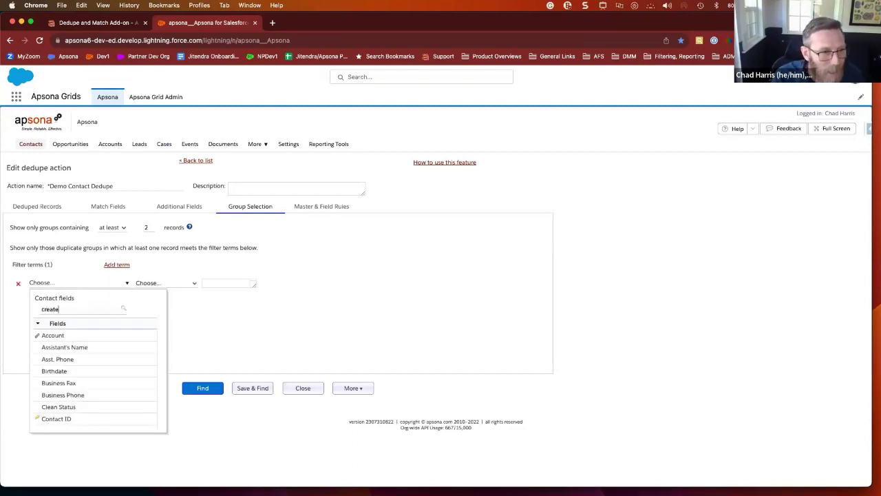
pyautogui.write('e')
pyautogui.click(71, 347)
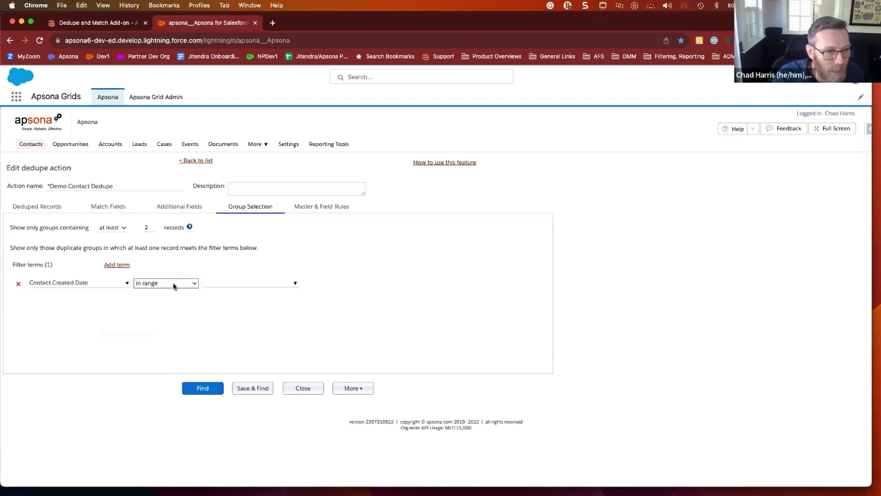
pyautogui.click(174, 283)
pyautogui.click(158, 293)
pyautogui.click(222, 282)
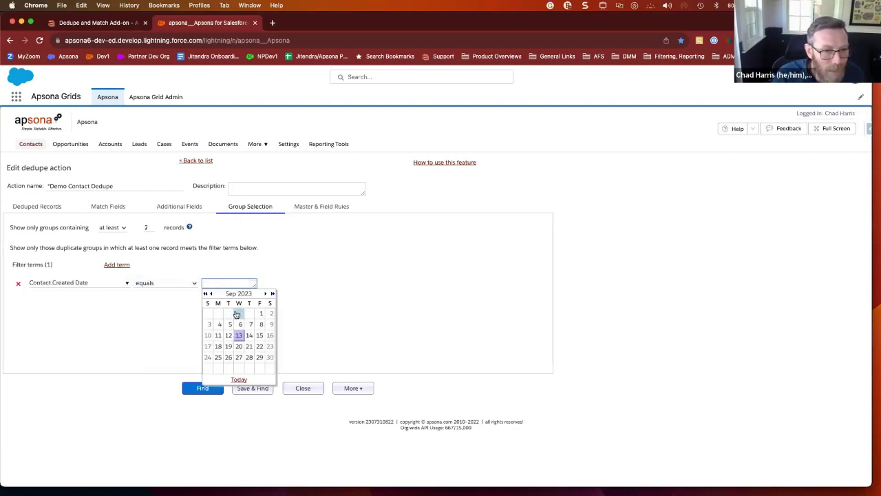
pyautogui.click(239, 379)
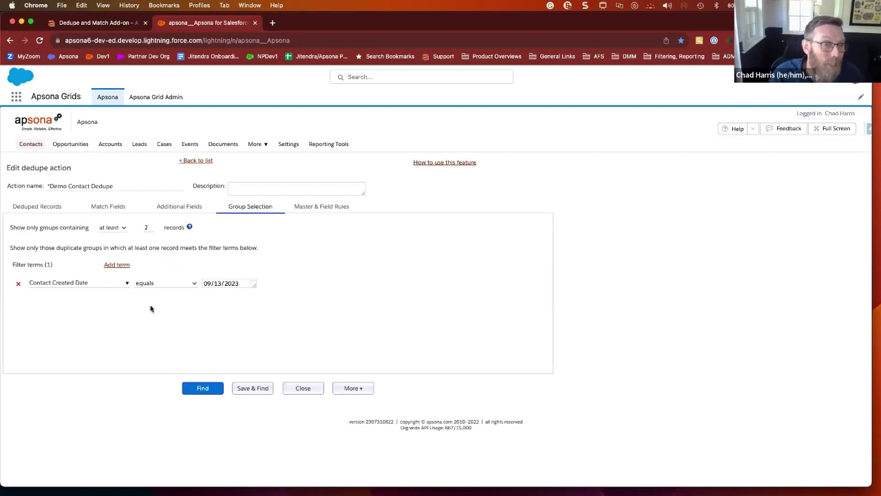
# Keep the group size rule at 'at least' 2 records.
pyautogui.click(115, 228)
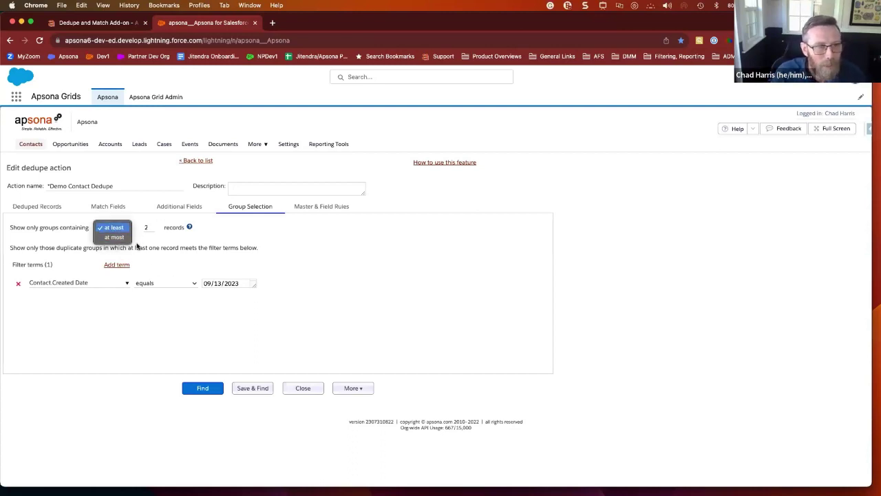
pyautogui.click(157, 240)
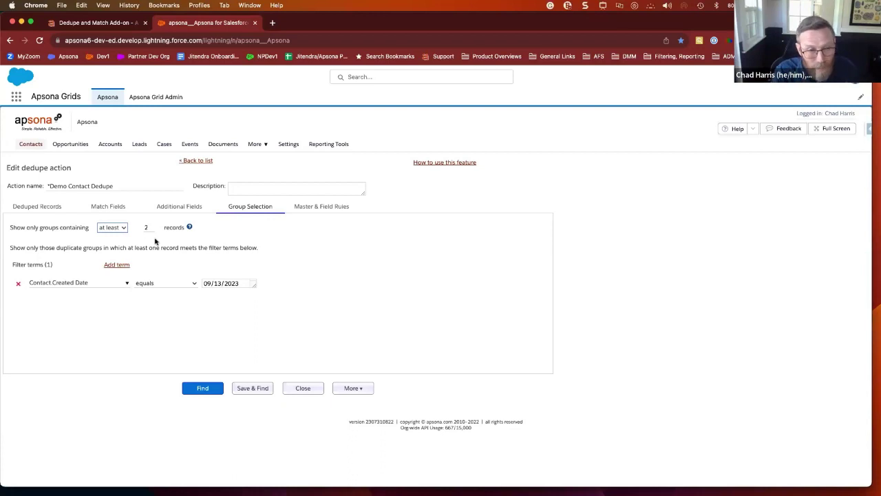
pyautogui.click(112, 230)
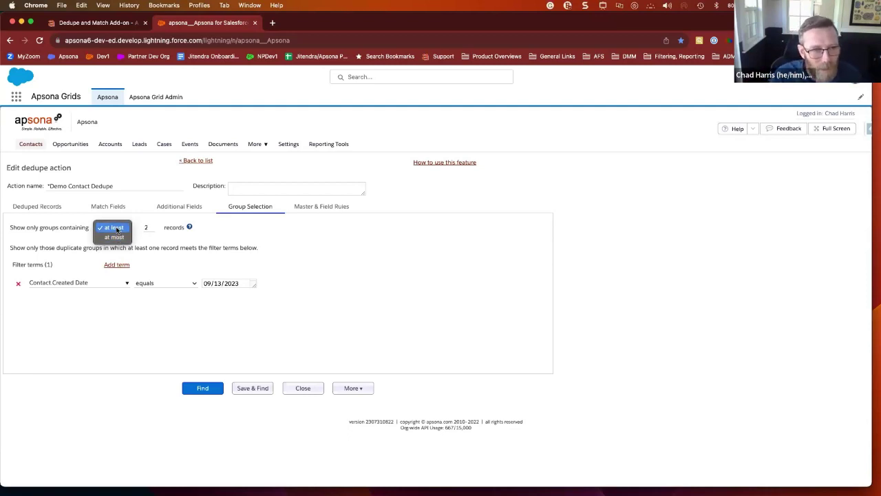
pyautogui.click(141, 232)
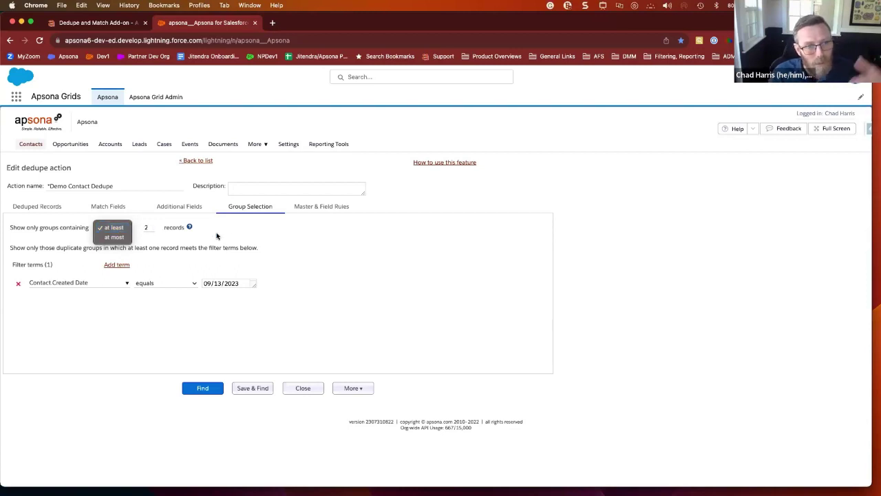
pyautogui.click(323, 207)
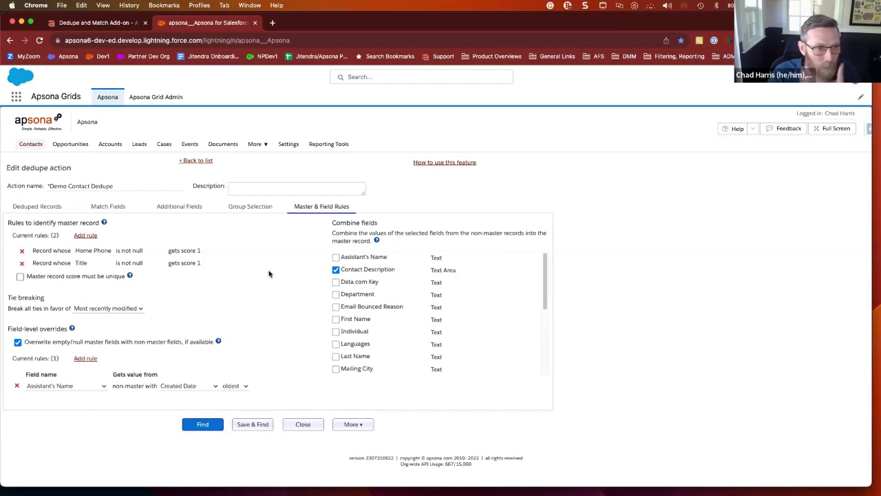
pyautogui.hotkey('ctrl', 'shift', 'a')
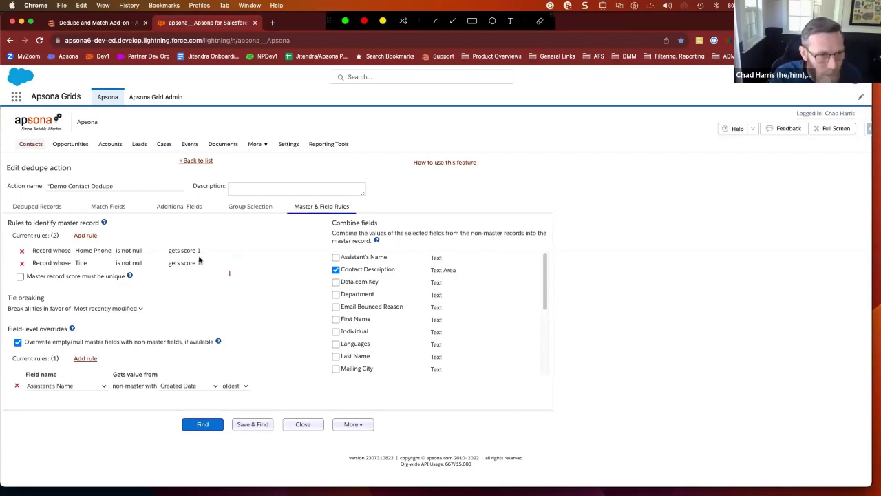
pyautogui.moveTo(8, 220); pyautogui.dragTo(274, 295)
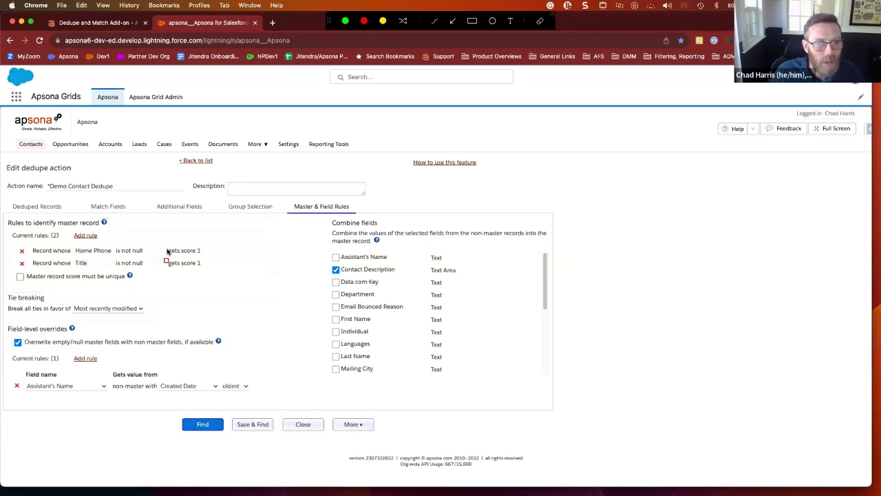
pyautogui.moveTo(162, 244); pyautogui.dragTo(207, 254)
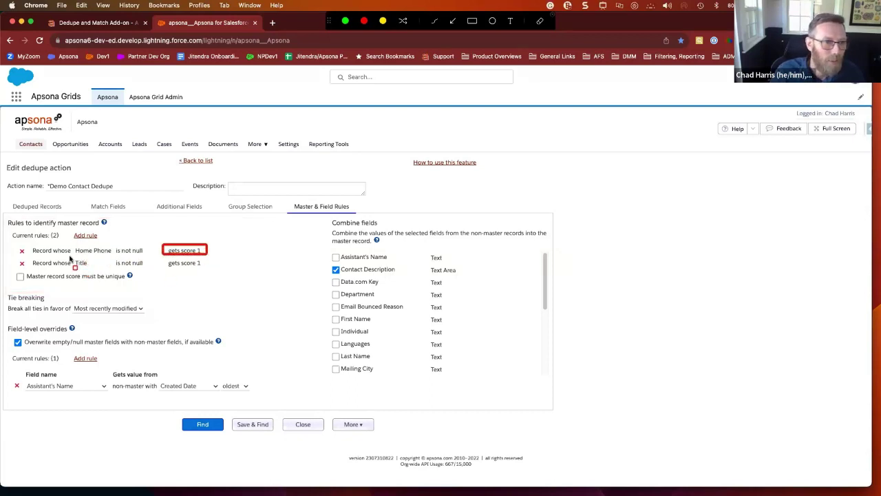
pyautogui.moveTo(69, 257); pyautogui.dragTo(221, 271)
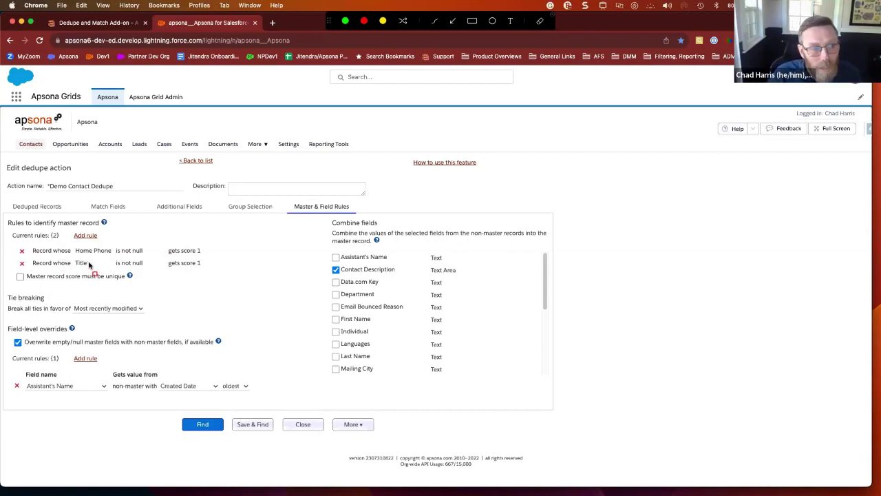
pyautogui.moveTo(9, 292); pyautogui.dragTo(28, 307)
pyautogui.moveTo(145, 318); pyautogui.dragTo(174, 318)
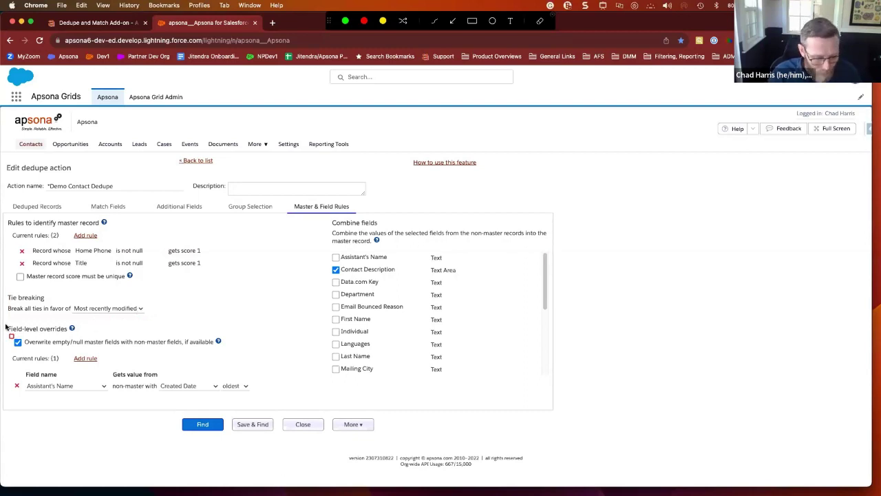
# Keep Created Date as the deciding date for the field override and review Combine fields.
pyautogui.press('Escape')
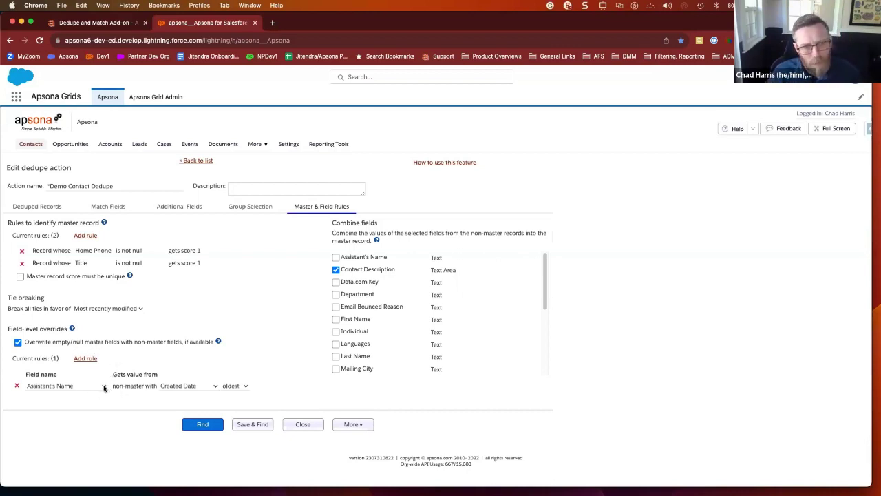
pyautogui.click(215, 387)
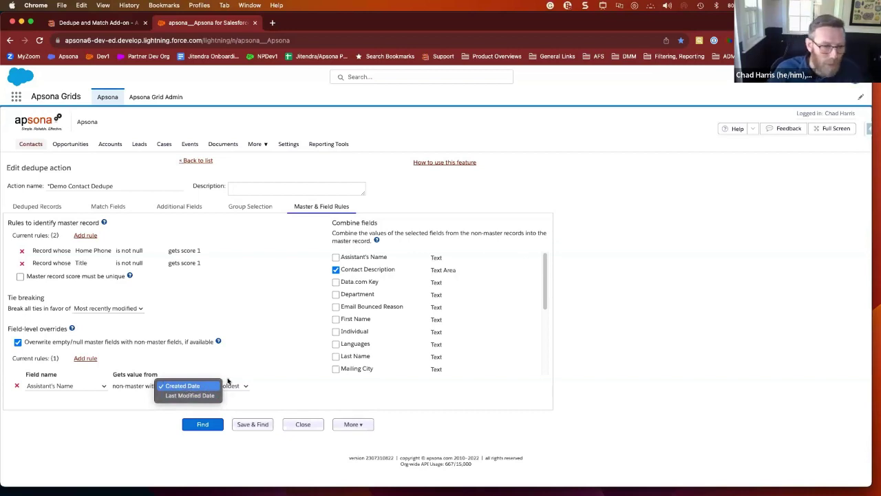
pyautogui.click(282, 368)
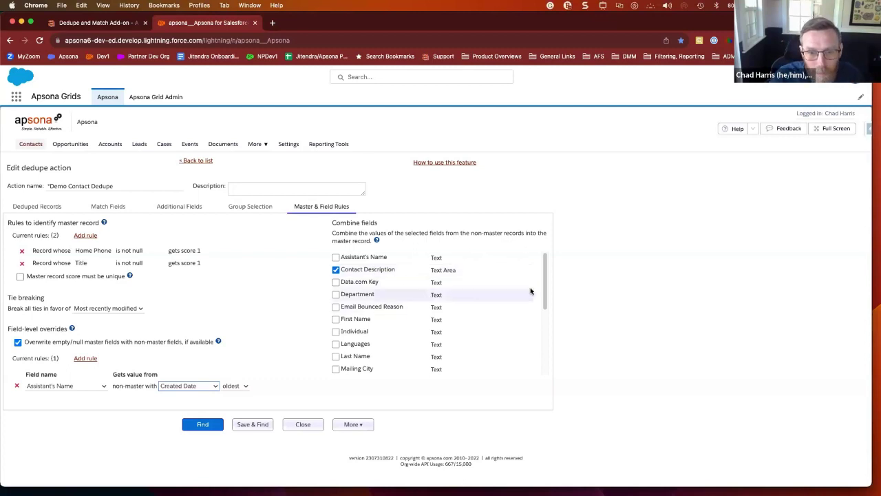
pyautogui.moveTo(545, 287); pyautogui.dragTo(545, 371)
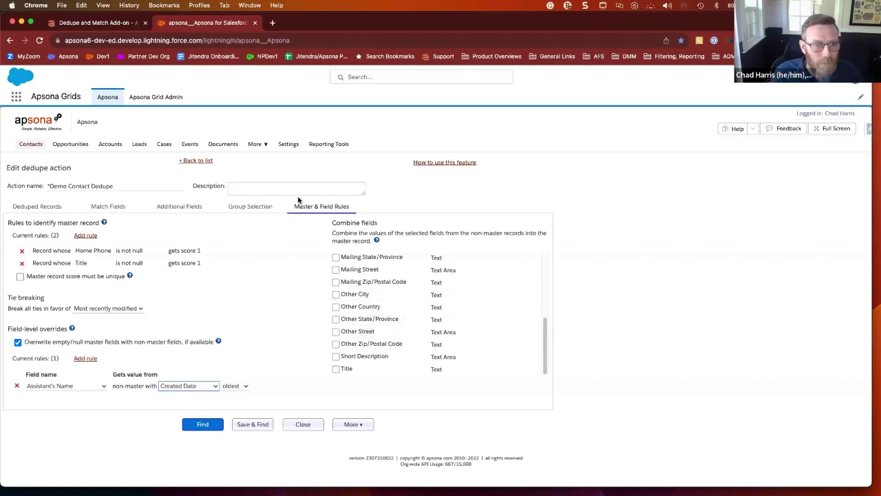
# Save and run the dedupe (0 groups among 438 records), then reload to the Contacts grid.
pyautogui.click(252, 422)
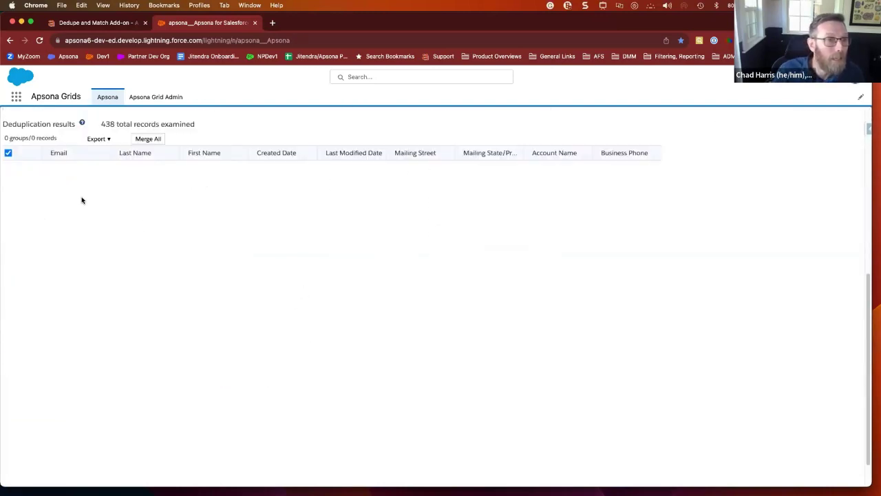
pyautogui.scroll(5, 168, 213)
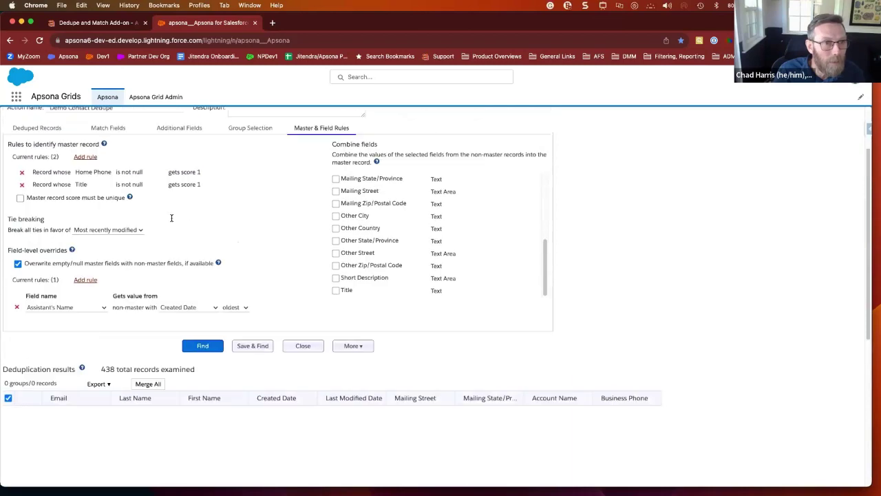
pyautogui.scroll(1, 172, 219)
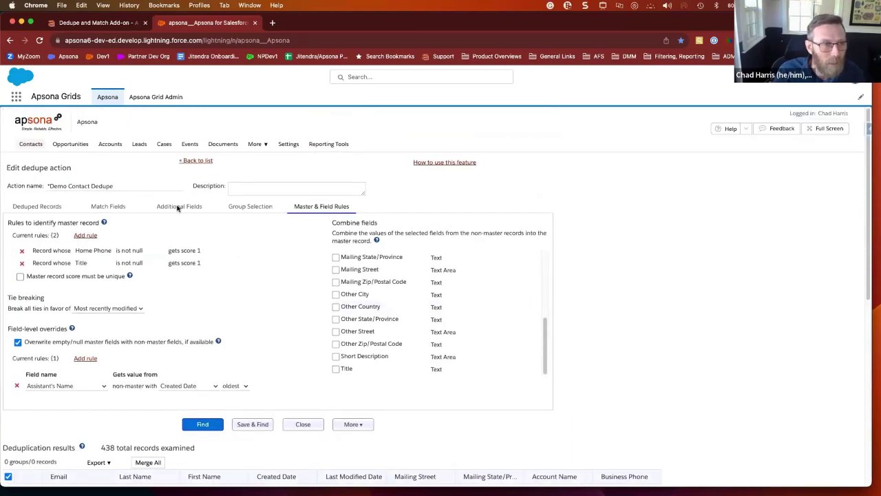
pyautogui.click(40, 41)
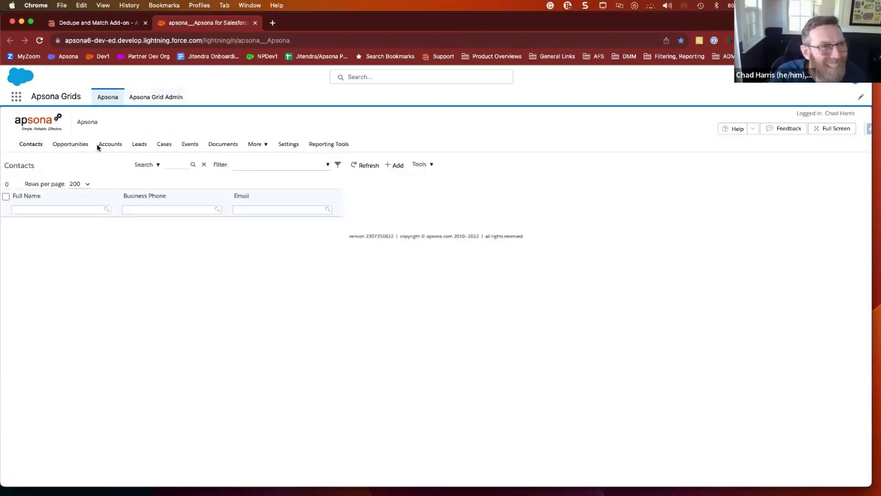
# Open the Demo Contact Dedupe action under Dedupe/Match and run Save & Find.
pyautogui.click(429, 165)
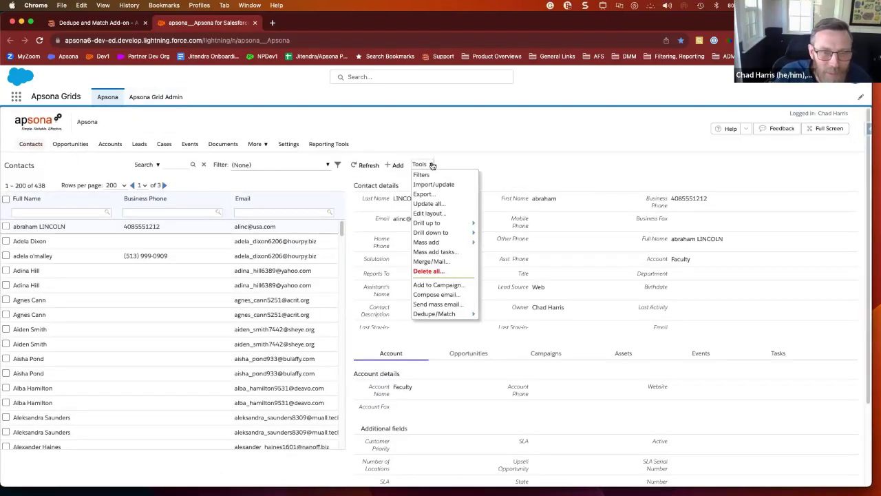
pyautogui.moveTo(440, 314)
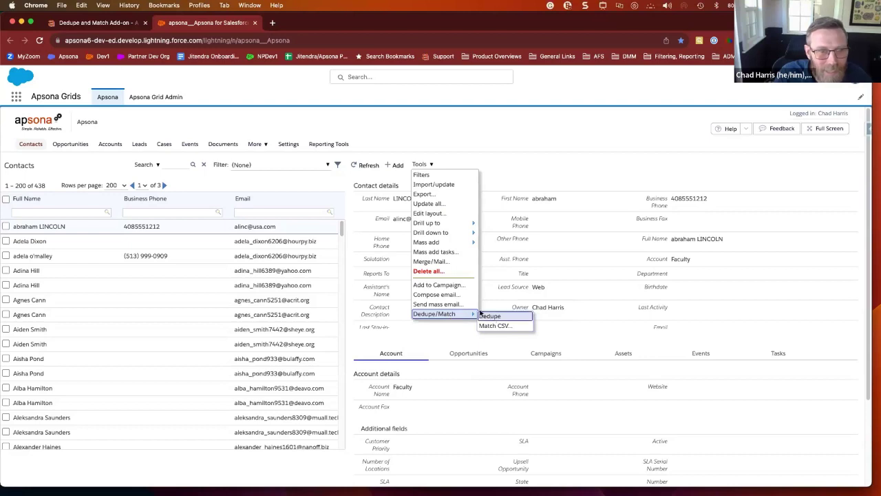
pyautogui.click(490, 315)
pyautogui.click(124, 208)
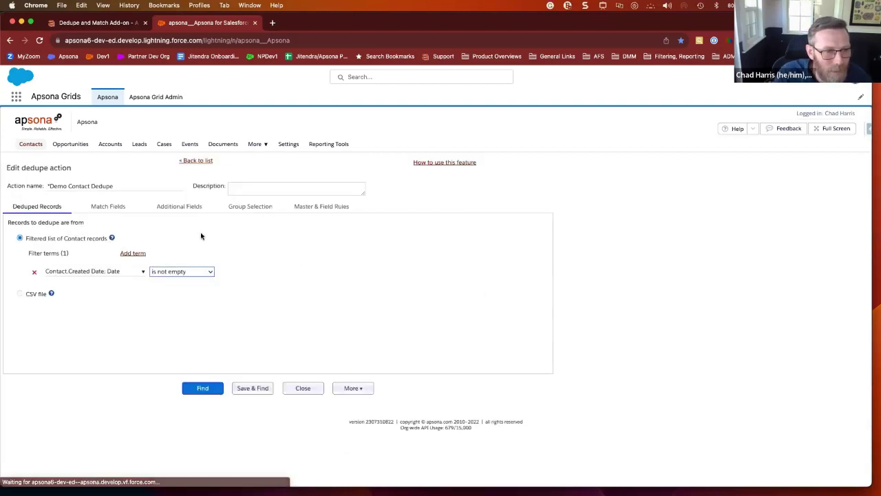
pyautogui.click(251, 388)
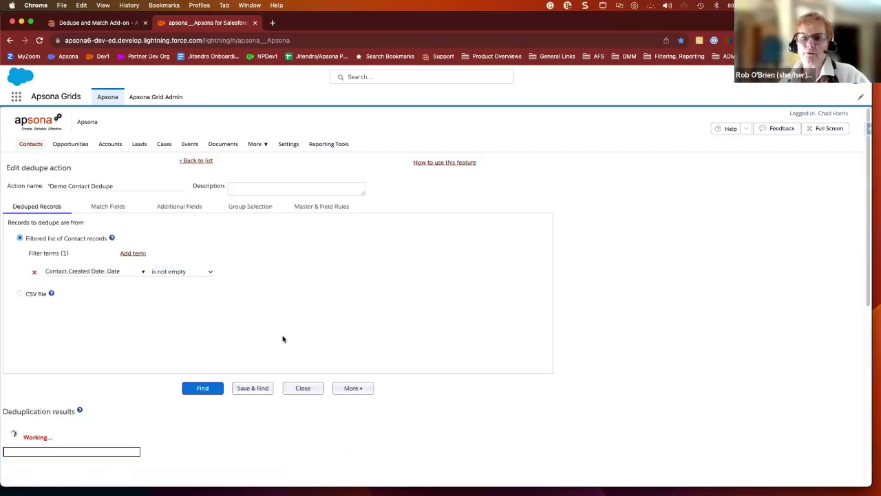
# Delete the Created Date term from Group Selection and rerun, finding 199 groups of 398 records.
pyautogui.scroll(5, 207, 218)
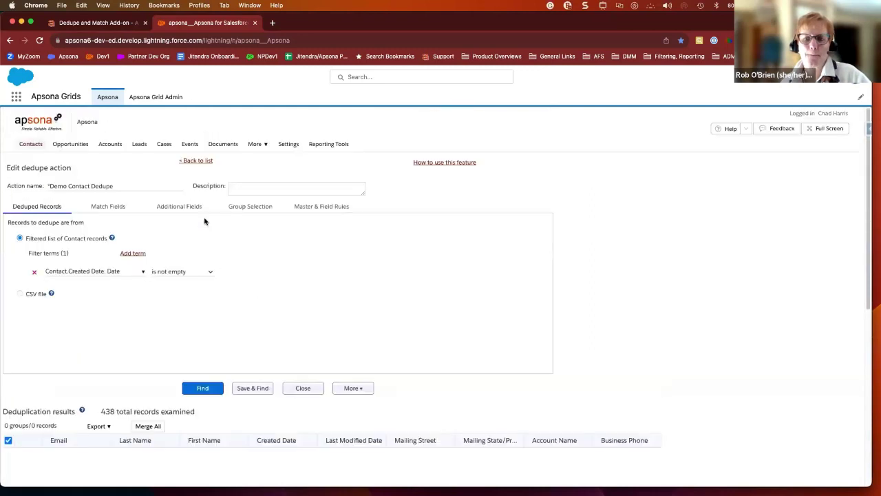
pyautogui.click(117, 210)
pyautogui.click(165, 210)
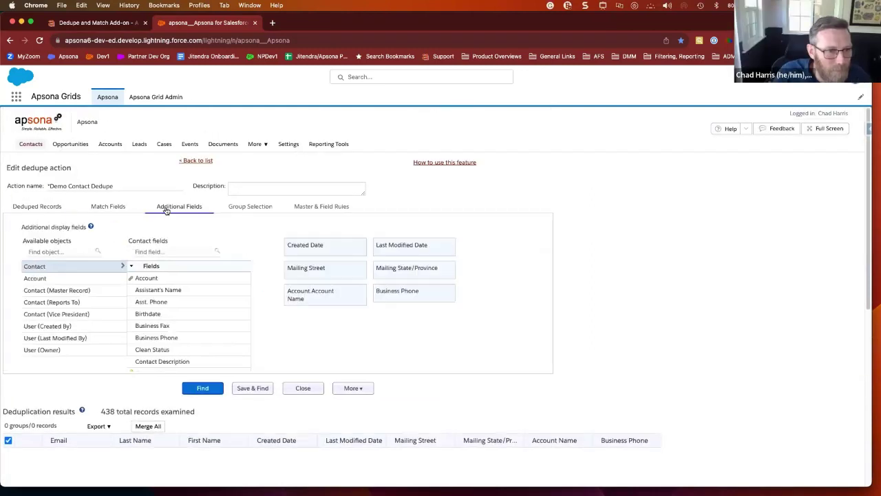
pyautogui.click(234, 210)
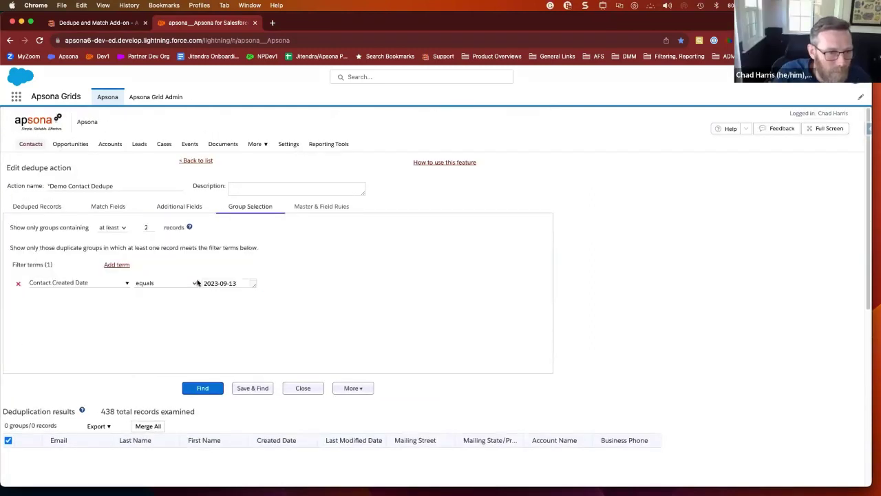
pyautogui.click(18, 283)
pyautogui.click(250, 387)
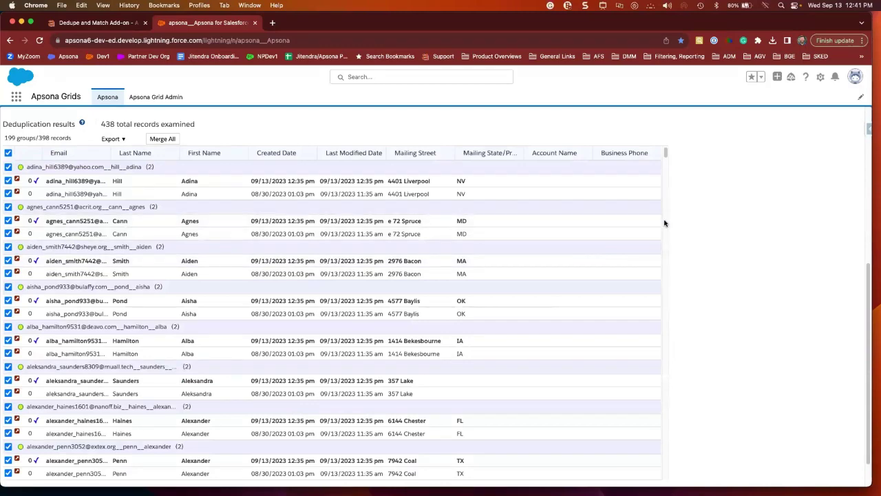
# On Master & Field Rules, cancel a trial new rule and tick 'Master record score must be unique'.
pyautogui.scroll(5, 714, 199)
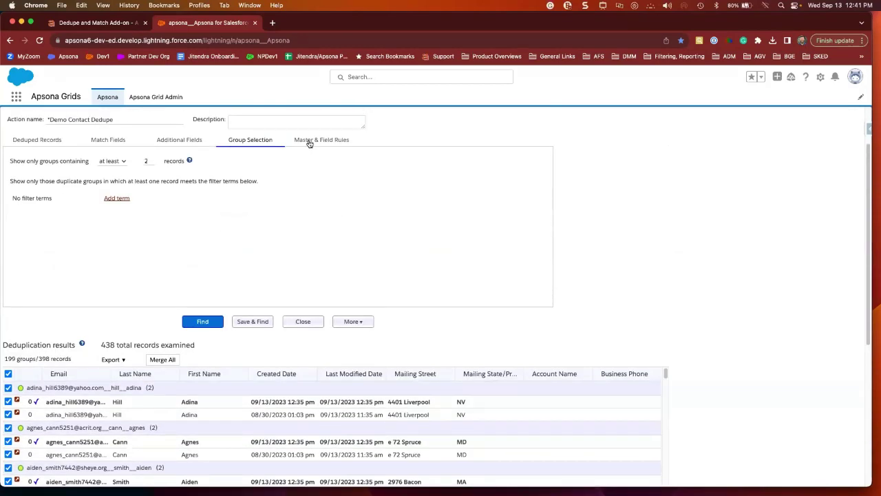
pyautogui.click(309, 141)
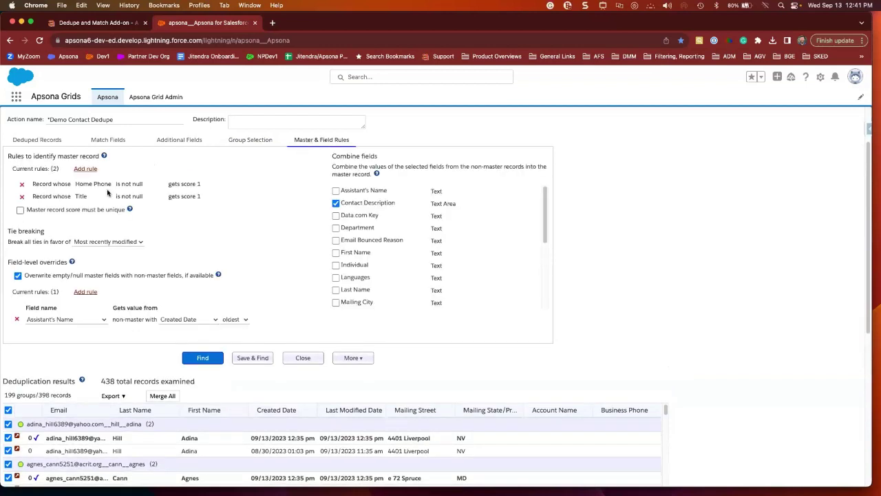
pyautogui.click(77, 171)
pyautogui.click(98, 199)
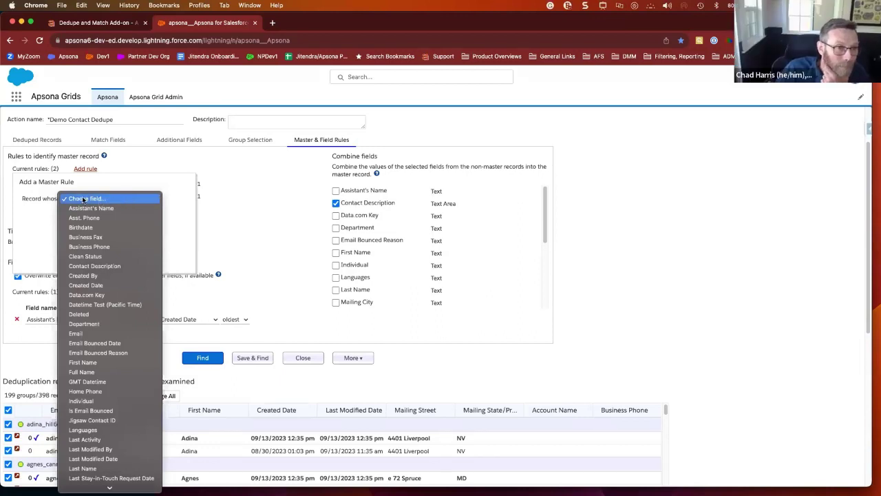
pyautogui.scroll(-10, 103, 313)
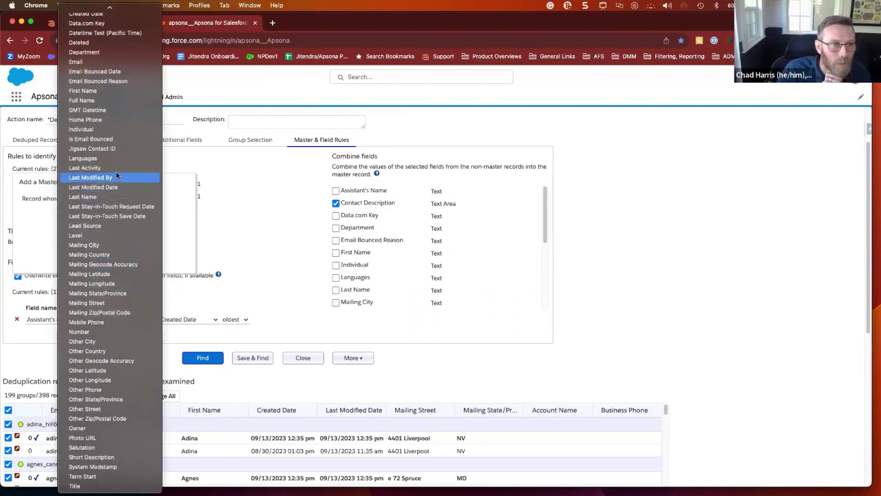
pyautogui.click(172, 164)
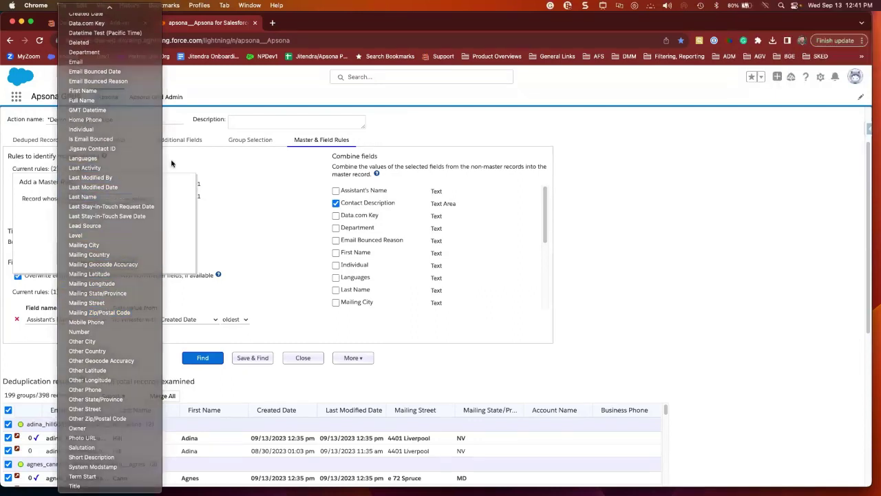
pyautogui.click(124, 263)
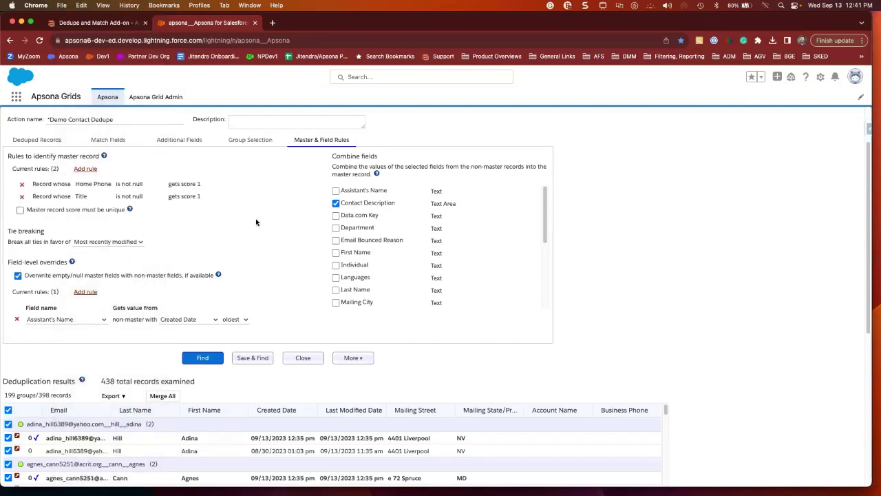
pyautogui.click(274, 208)
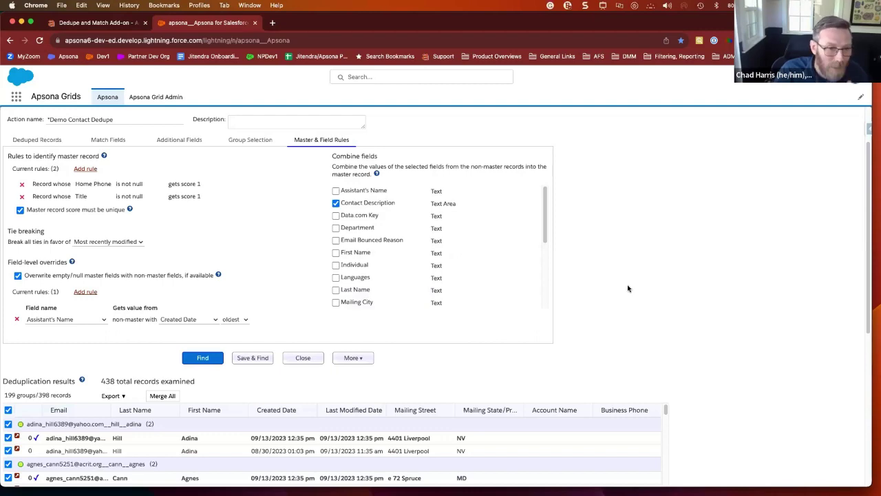
# Make the top group's second record master, then export all data as Contact_dups_2023_0913_1242.
pyautogui.scroll(-5, 651, 274)
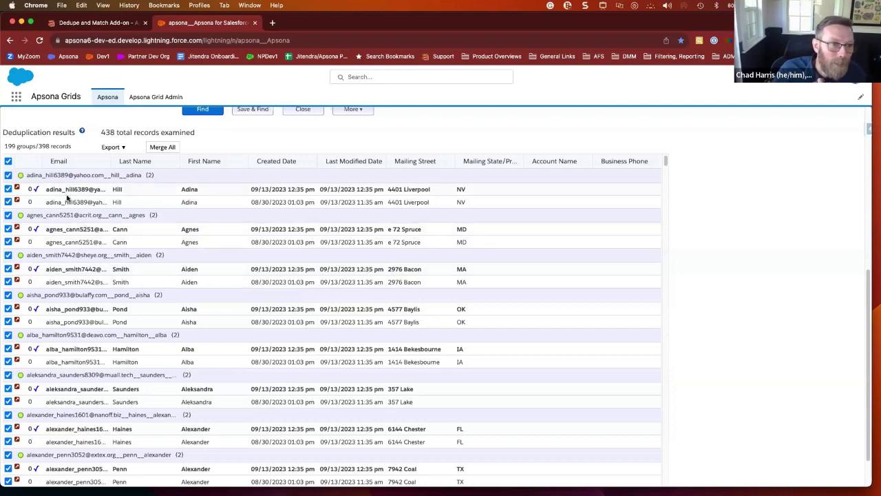
pyautogui.scroll(3, 72, 196)
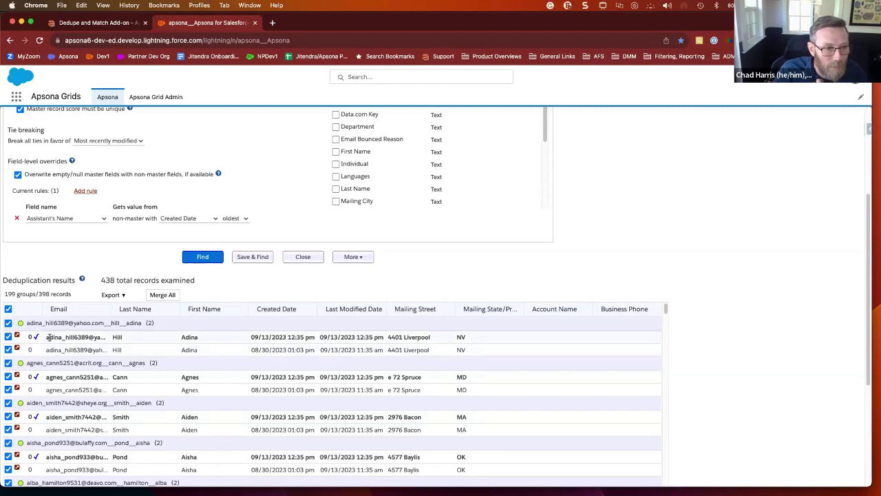
pyautogui.scroll(-1, 49, 336)
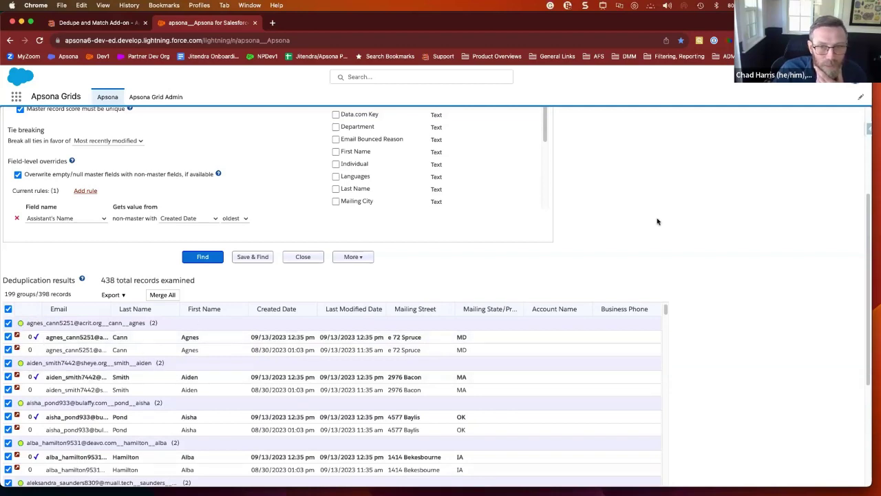
pyautogui.scroll(-2, 657, 275)
pyautogui.scroll(-3, 279, 328)
pyautogui.click(64, 277)
pyautogui.click(64, 278)
pyautogui.click(64, 277)
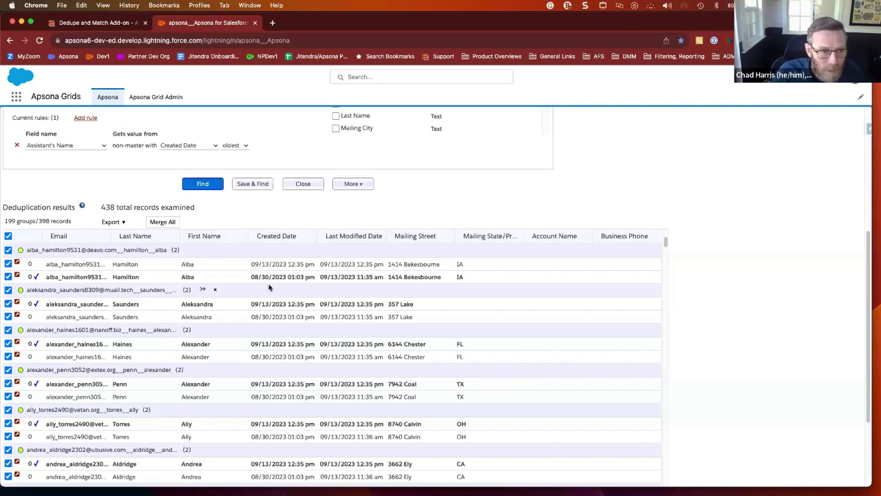
pyautogui.click(114, 222)
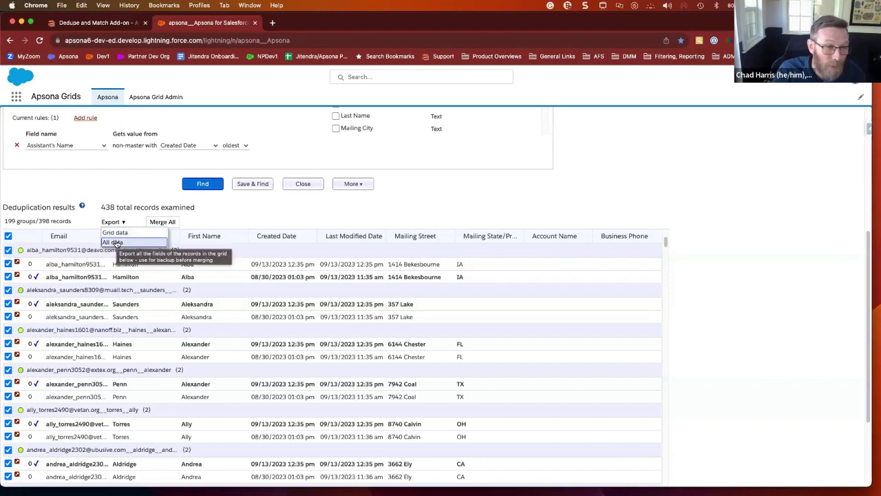
pyautogui.click(114, 242)
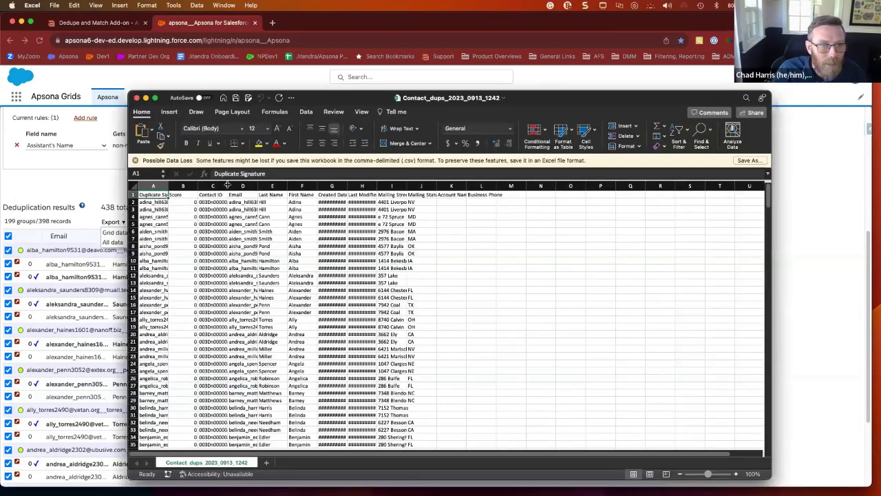
# Widen the Contact ID (C) and Duplicate Signature (A) columns, then return to the dedupe results.
pyautogui.moveTo(228, 186); pyautogui.dragTo(318, 186)
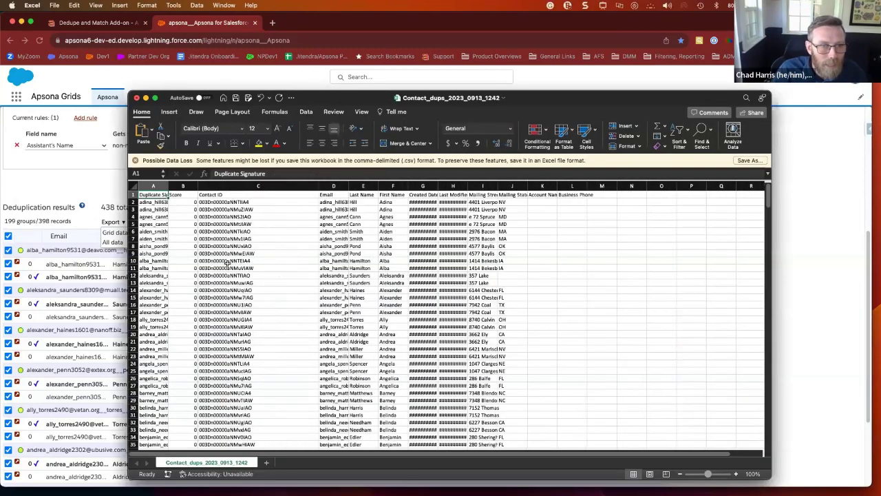
pyautogui.moveTo(168, 186); pyautogui.dragTo(275, 186)
pyautogui.moveTo(220, 201); pyautogui.dragTo(225, 209)
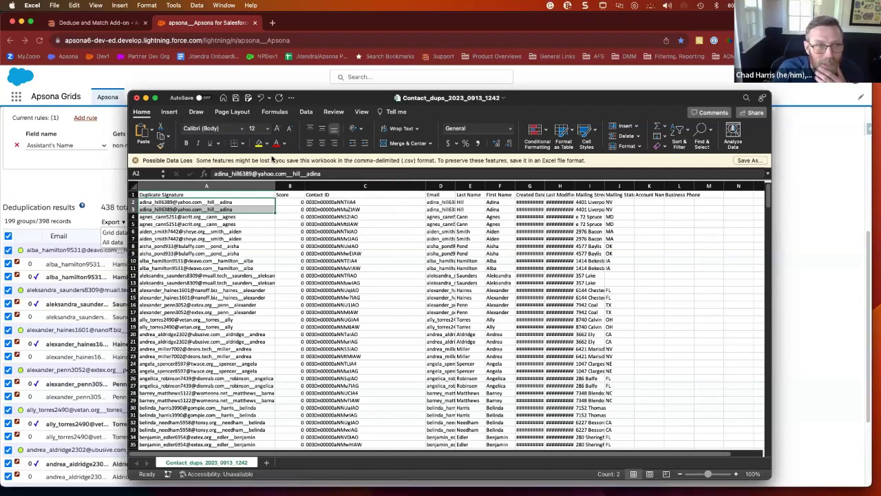
pyautogui.click(81, 190)
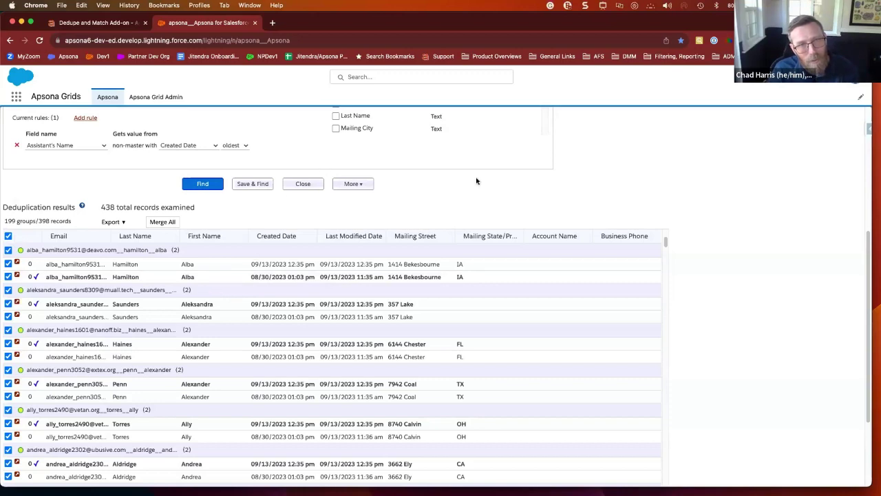
pyautogui.scroll(4, 466, 205)
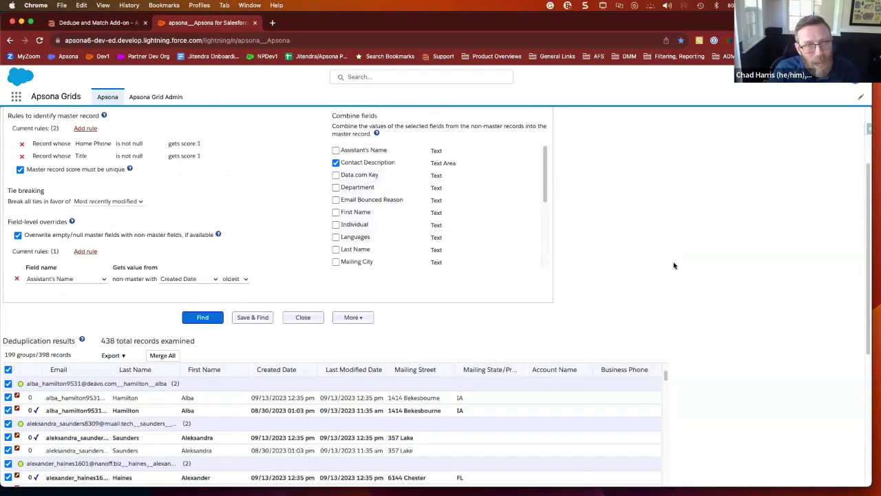
pyautogui.scroll(-2, 673, 264)
pyautogui.scroll(-1, 445, 370)
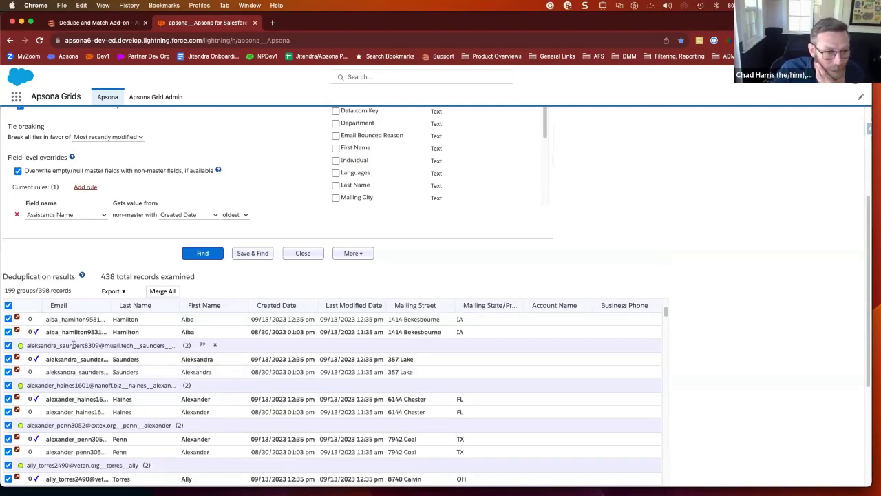
pyautogui.moveTo(194, 349)
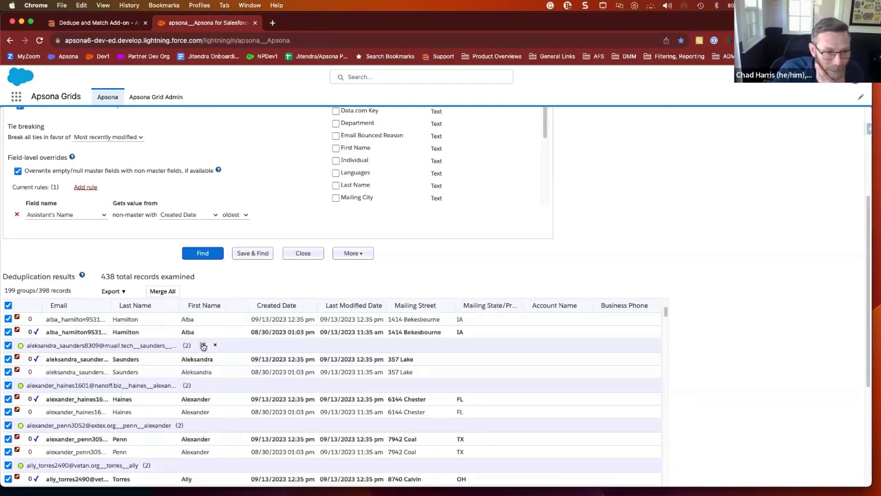
pyautogui.click(203, 346)
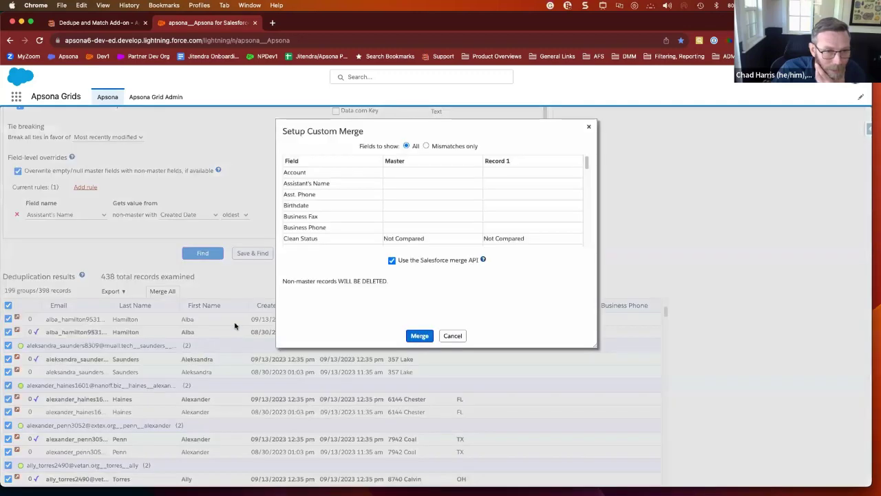
pyautogui.moveTo(587, 169); pyautogui.dragTo(578, 185)
pyautogui.click(518, 198)
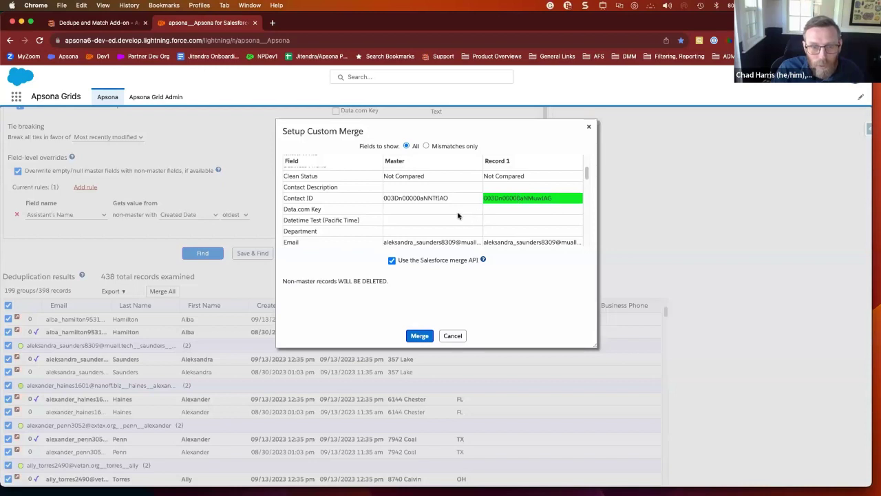
pyautogui.click(438, 241)
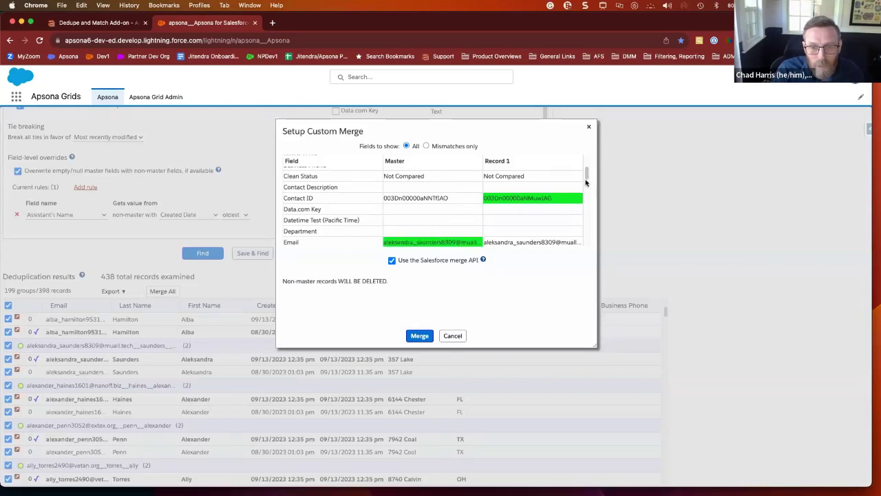
pyautogui.click(587, 194)
pyautogui.scroll(-1, 587, 194)
pyautogui.click(515, 199)
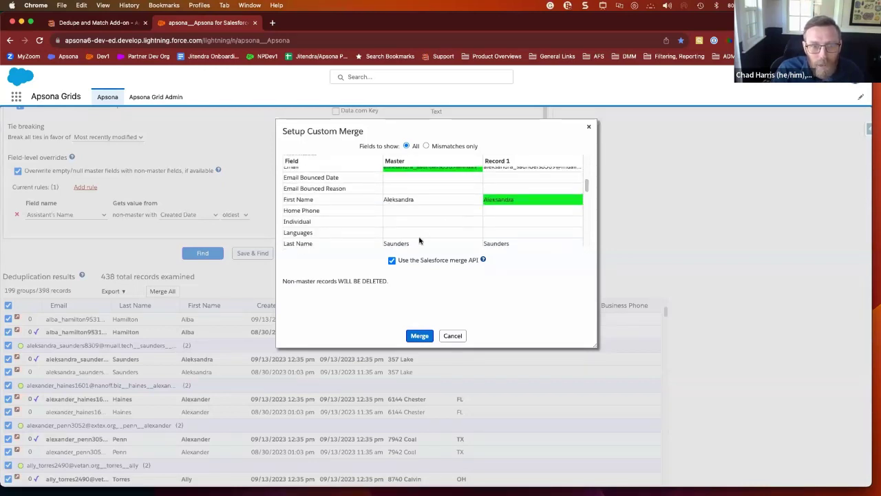
pyautogui.click(419, 241)
pyautogui.click(417, 337)
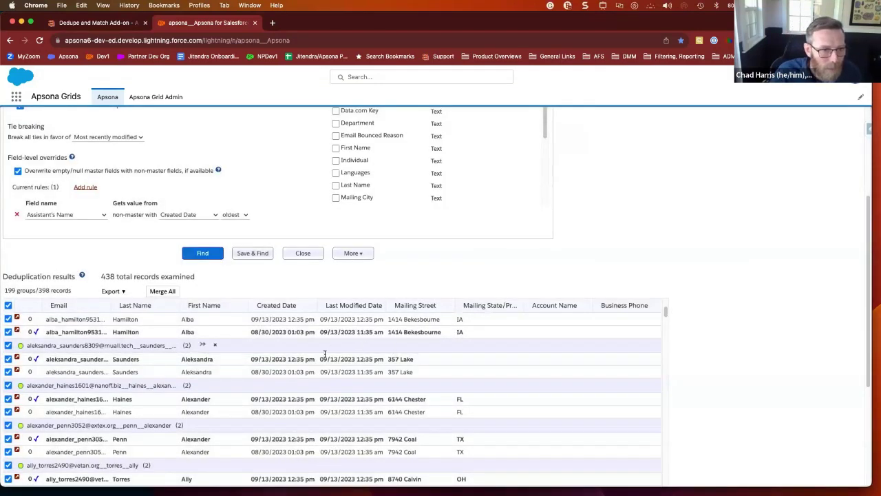
# Launch Merge All for the 199 duplicate Contact groups via the Salesforce merge API.
pyautogui.scroll(-5, 739, 305)
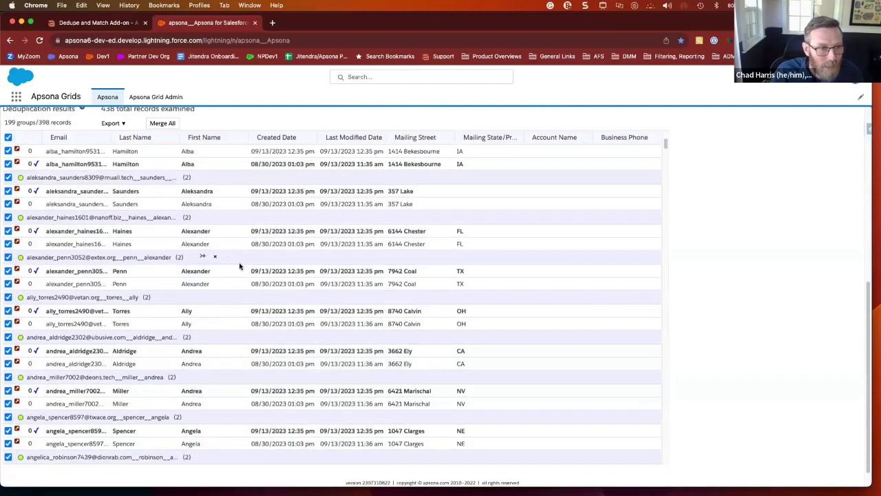
pyautogui.scroll(-10, 240, 266)
pyautogui.scroll(8, 180, 295)
pyautogui.scroll(7, 192, 355)
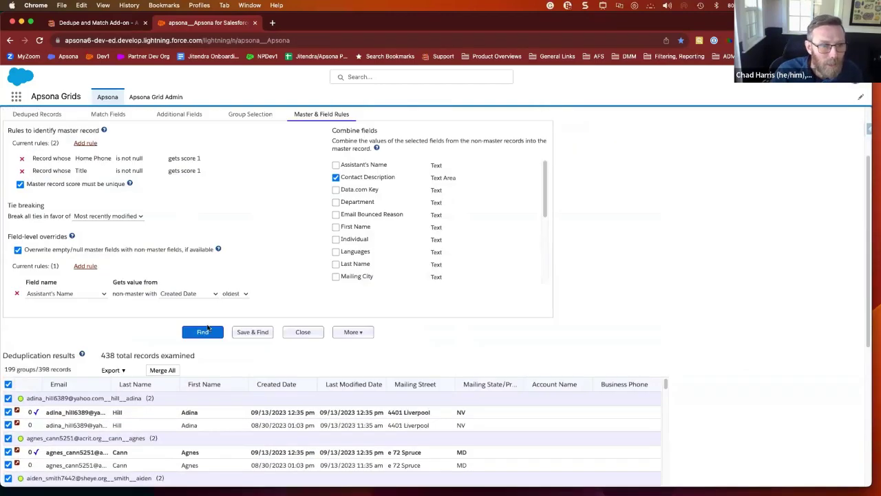
pyautogui.click(169, 371)
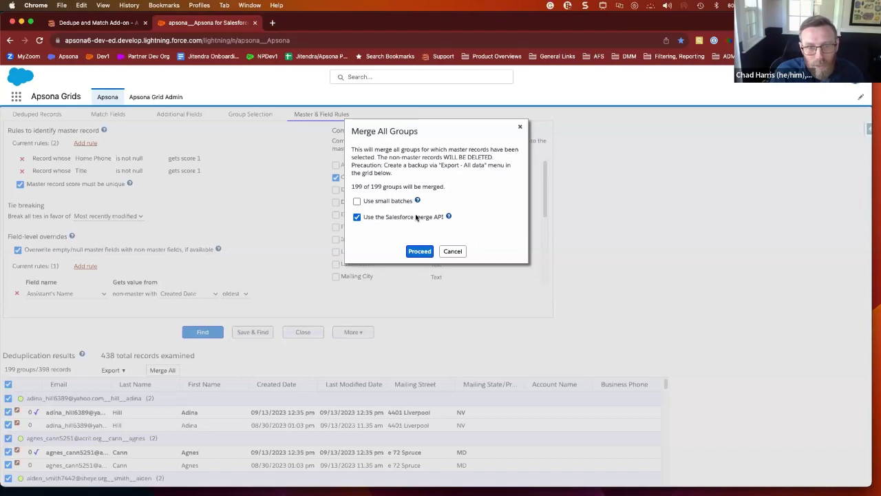
# Proceed with merging all 199 groups, then download the error-free merge results into Excel.
pyautogui.click(421, 252)
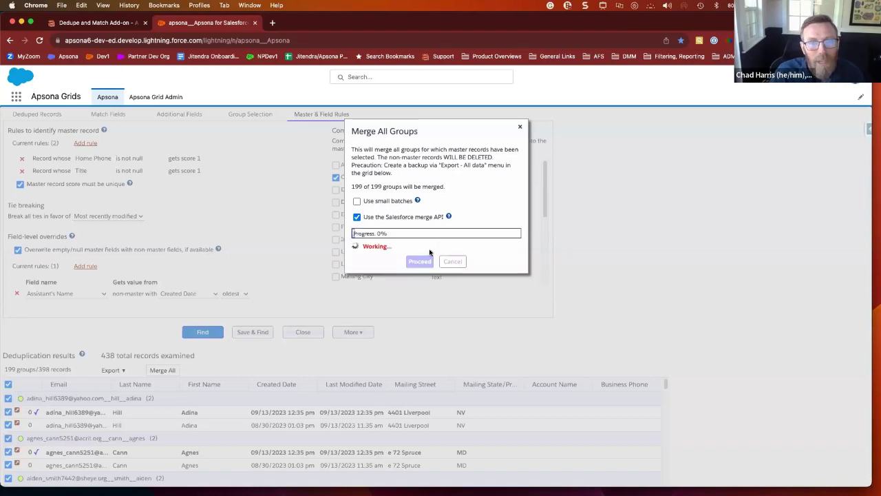
pyautogui.moveTo(448, 217)
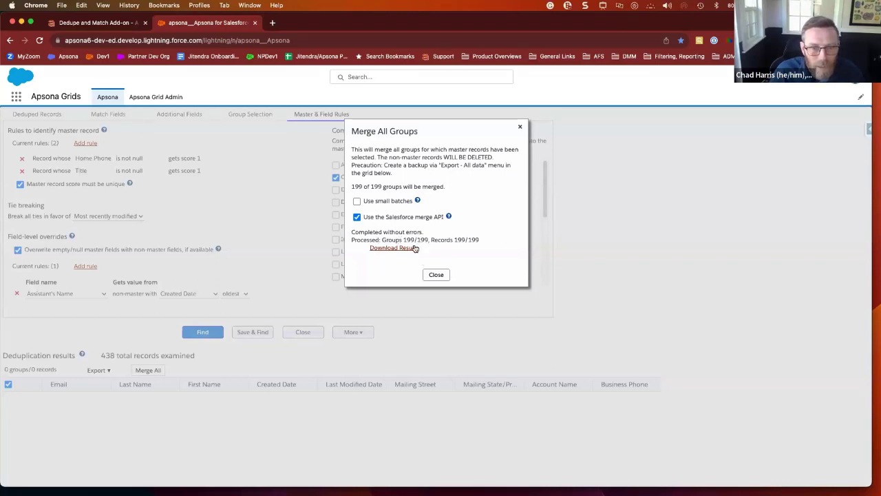
pyautogui.click(392, 248)
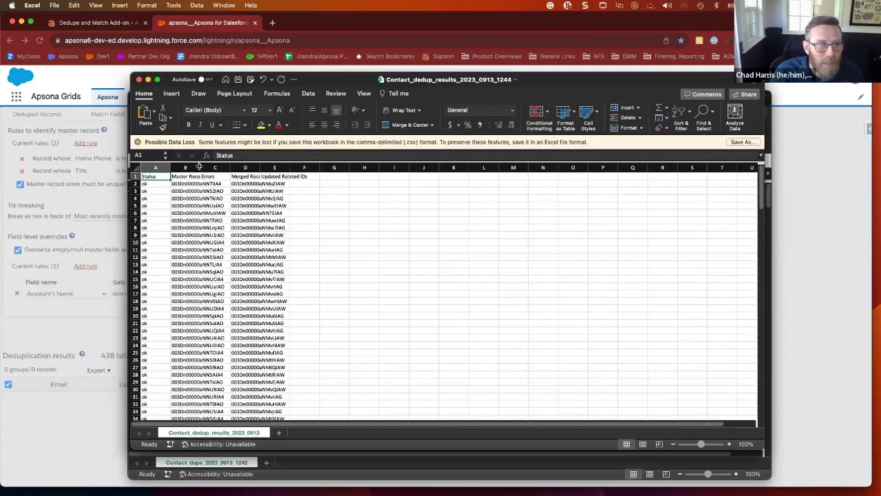
# Widen the Master Record ID, Merged Record IDs and Updated Related IDs columns and confirm no errors.
pyautogui.moveTo(199, 166); pyautogui.dragTo(236, 167)
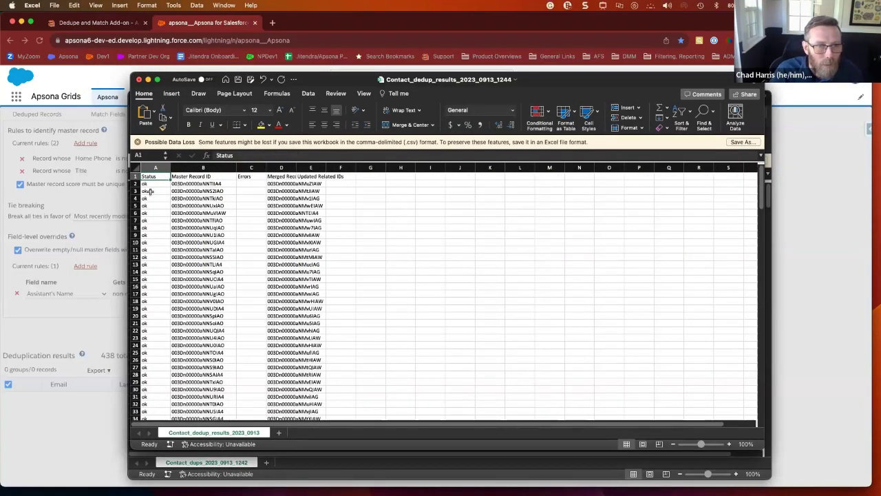
pyautogui.click(244, 237)
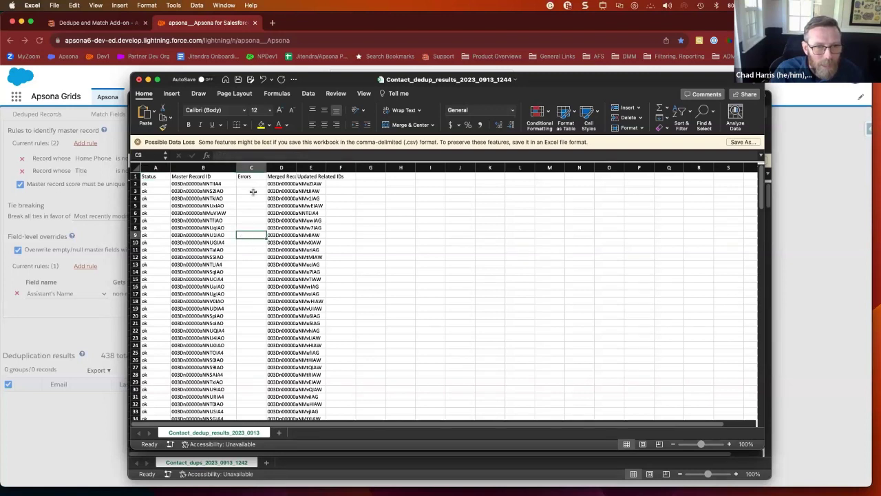
pyautogui.click(192, 183)
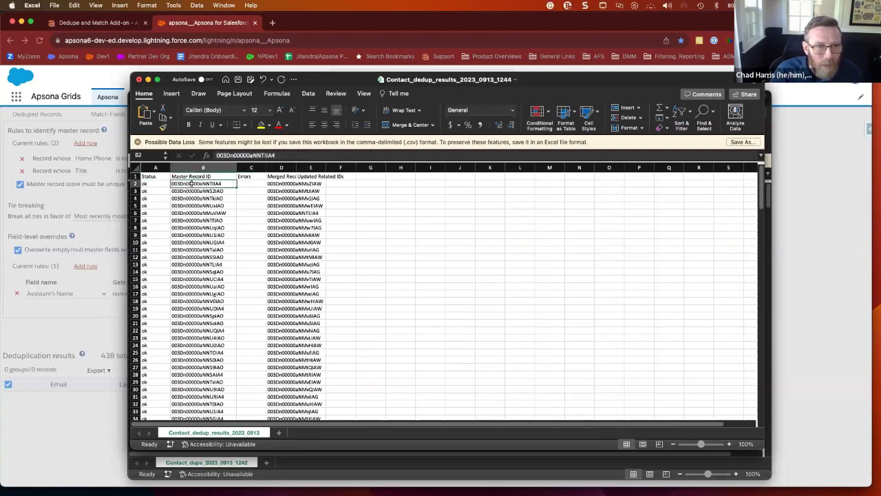
pyautogui.click(270, 183)
pyautogui.moveTo(297, 167); pyautogui.dragTo(332, 168)
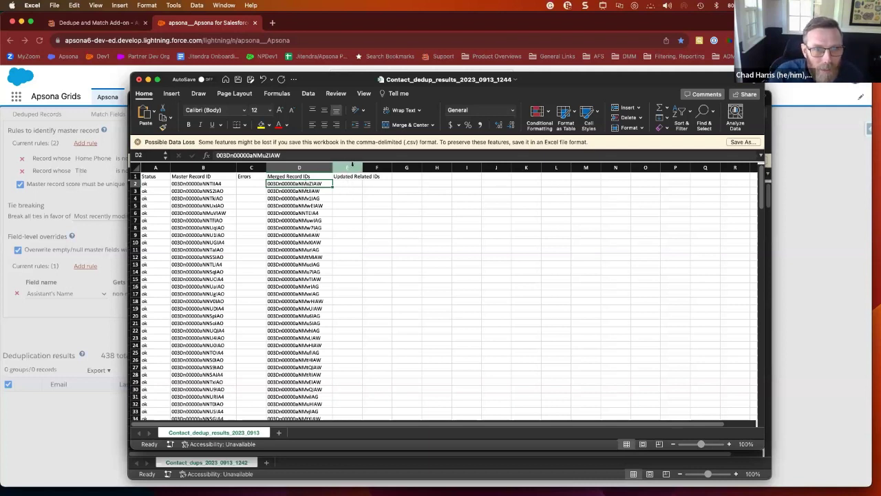
pyautogui.moveTo(362, 167); pyautogui.dragTo(401, 168)
pyautogui.click(375, 167)
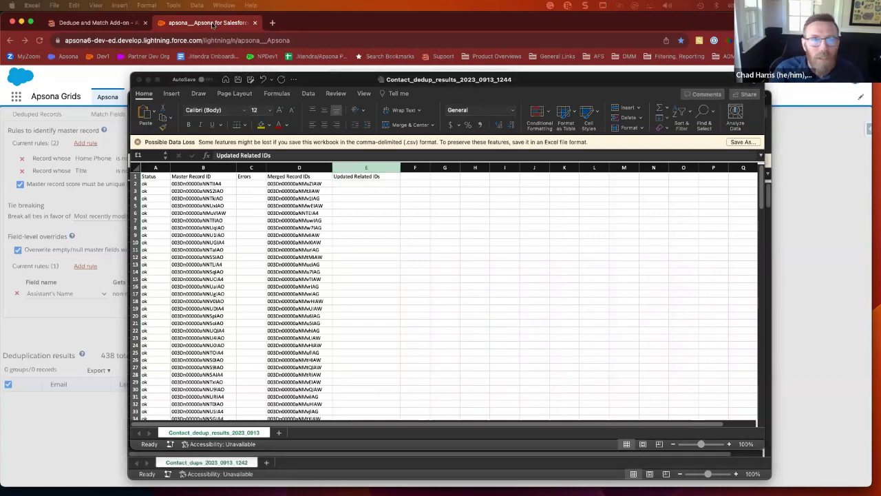
# Close the merge completion summary and go to the Contacts list.
pyautogui.click(84, 81)
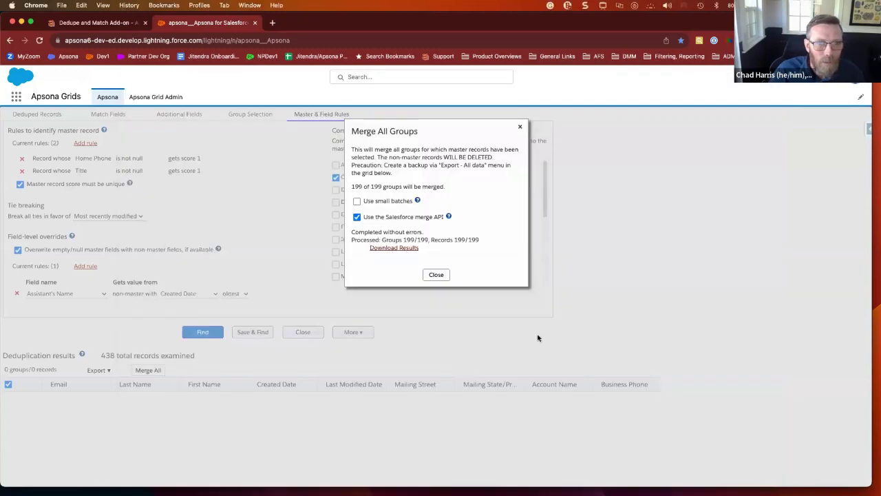
pyautogui.click(437, 275)
pyautogui.scroll(3, 406, 310)
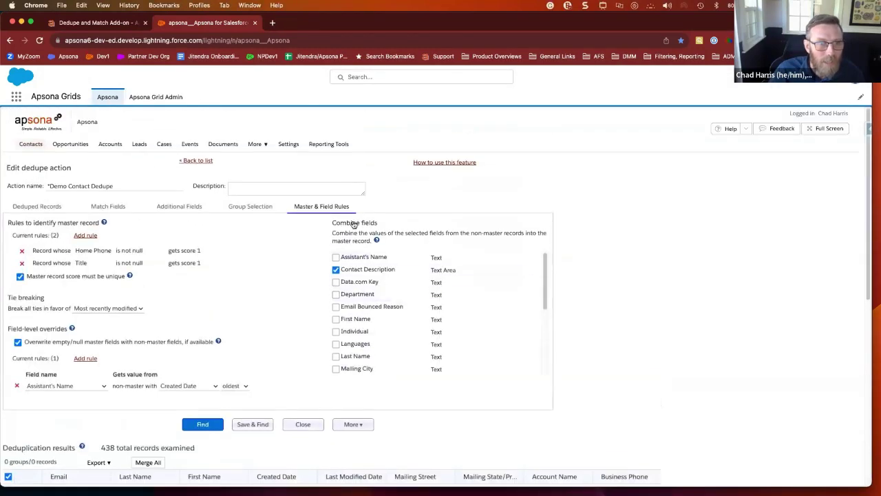
pyautogui.click(29, 151)
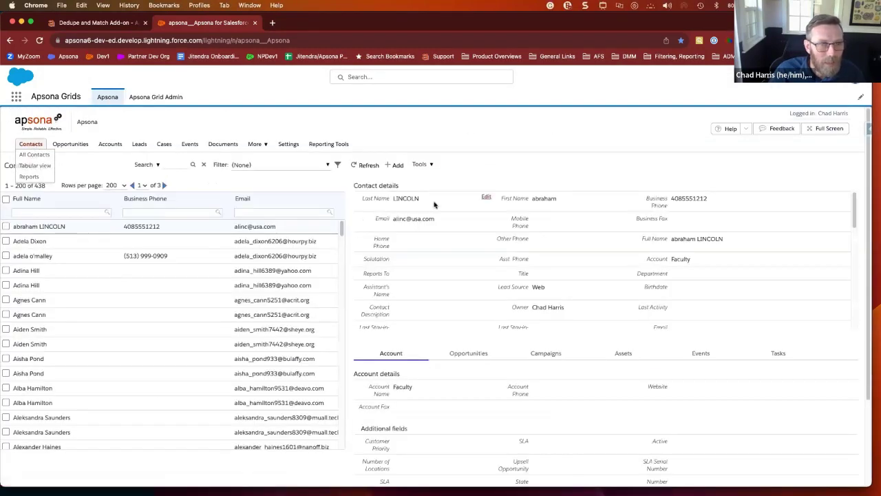
# Start Match CSV for Contacts and load Demo CSV.csv from the Desktop.
pyautogui.click(417, 164)
pyautogui.moveTo(432, 314)
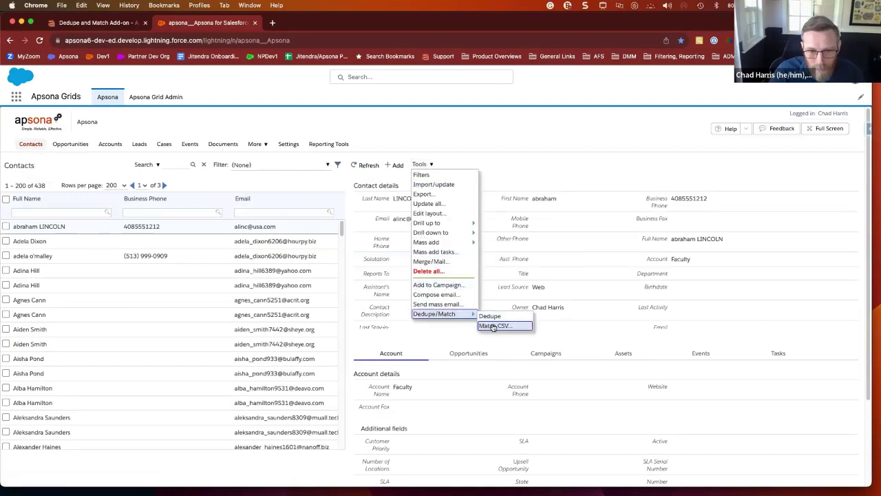
pyautogui.click(489, 326)
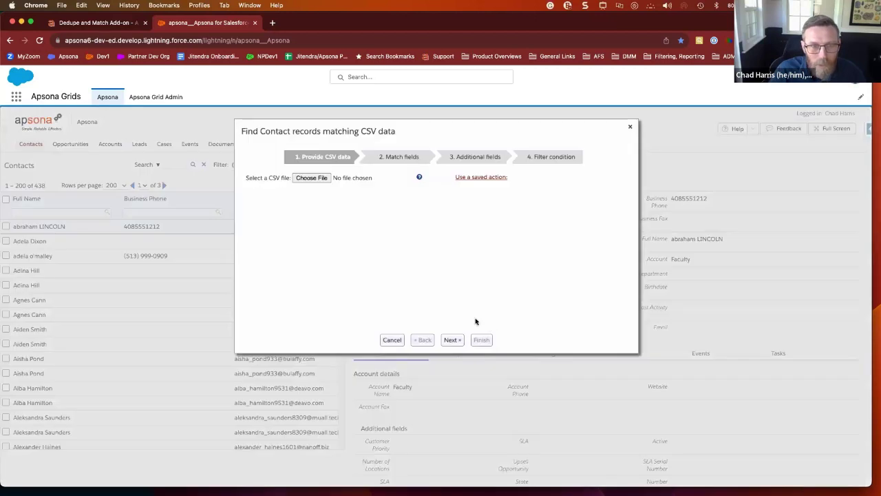
pyautogui.click(314, 181)
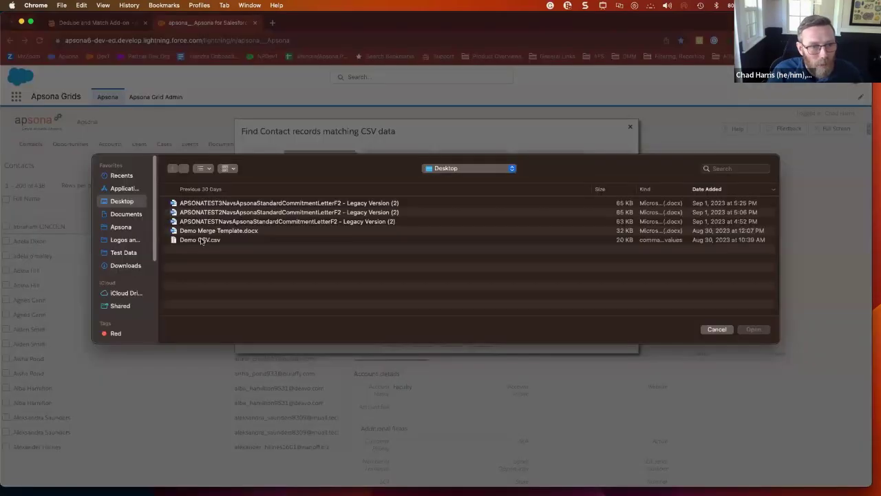
pyautogui.click(206, 239)
pyautogui.click(762, 329)
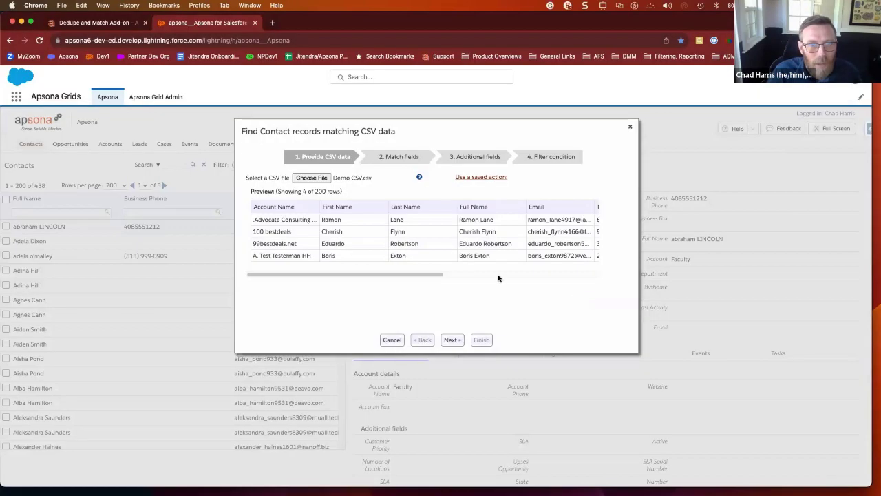
pyautogui.hscroll(5, 427, 265)
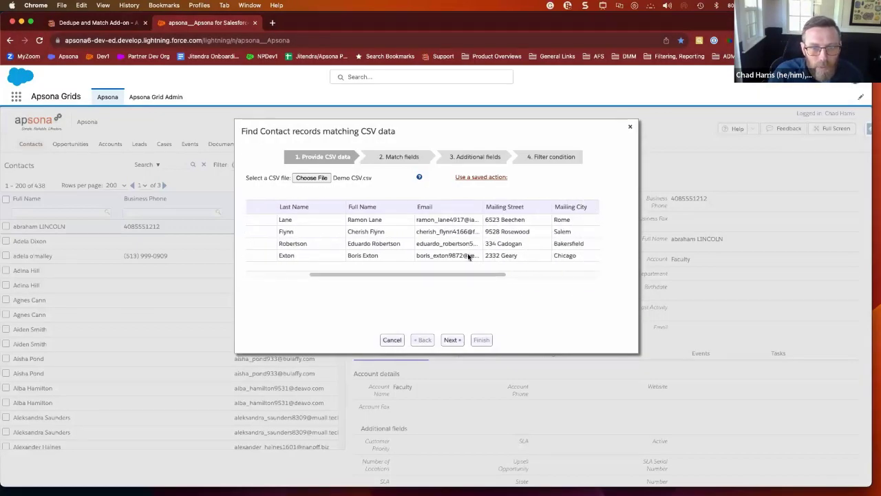
pyautogui.moveTo(464, 274); pyautogui.dragTo(570, 285)
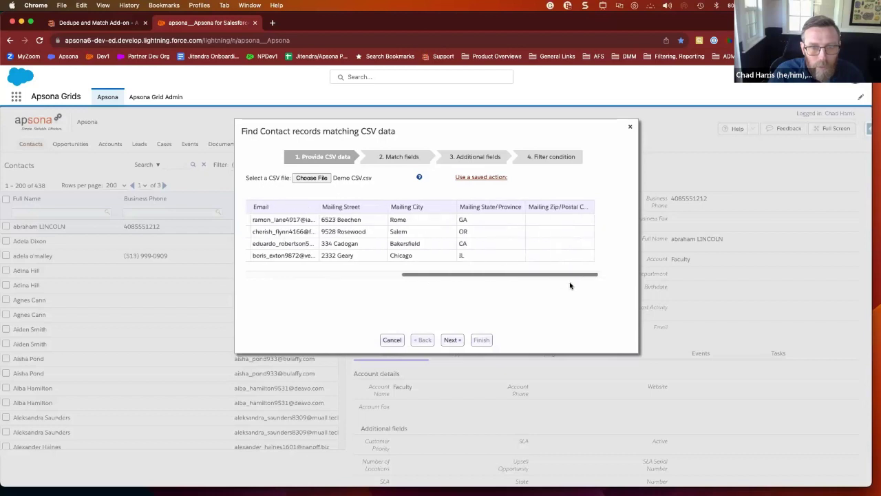
# Apply the saved Demo CSV Match action to the CSV match wizard.
pyautogui.click(451, 340)
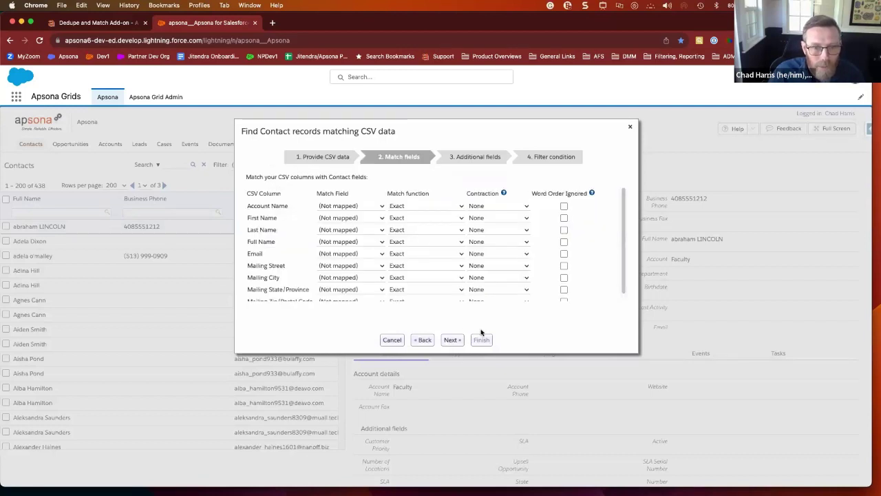
pyautogui.click(423, 340)
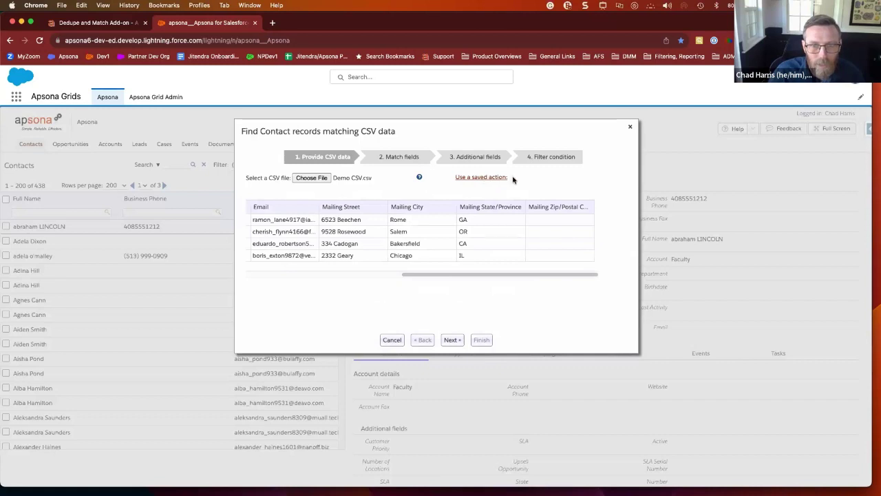
pyautogui.click(500, 178)
pyautogui.click(542, 179)
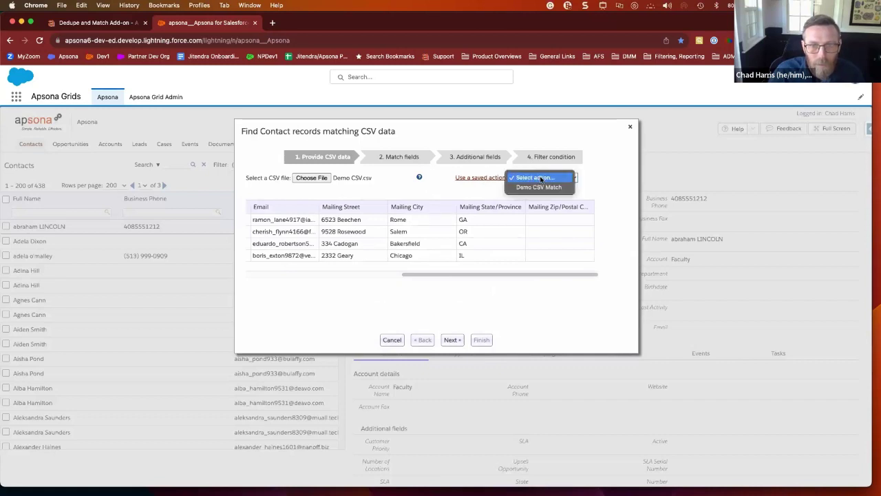
pyautogui.click(540, 187)
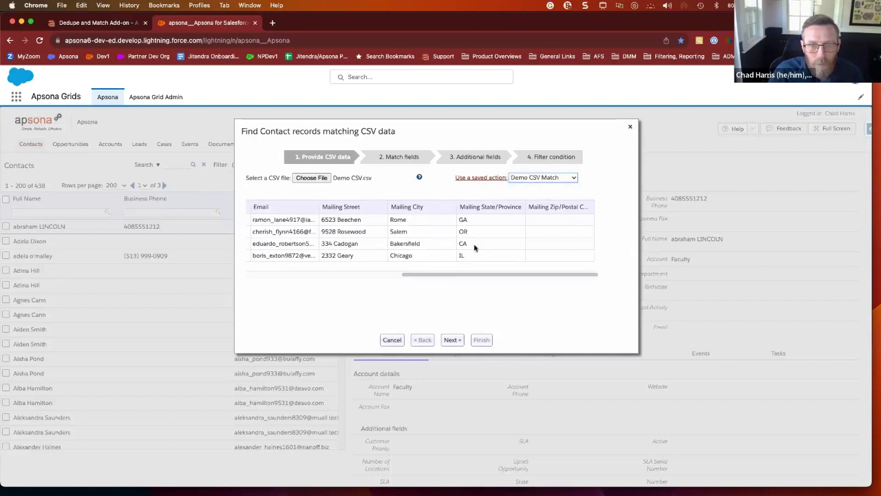
# Step through match fields, additional fields and filter, finish, and open Contact_match_csv_result_2023_09_13_1246.
pyautogui.click(451, 340)
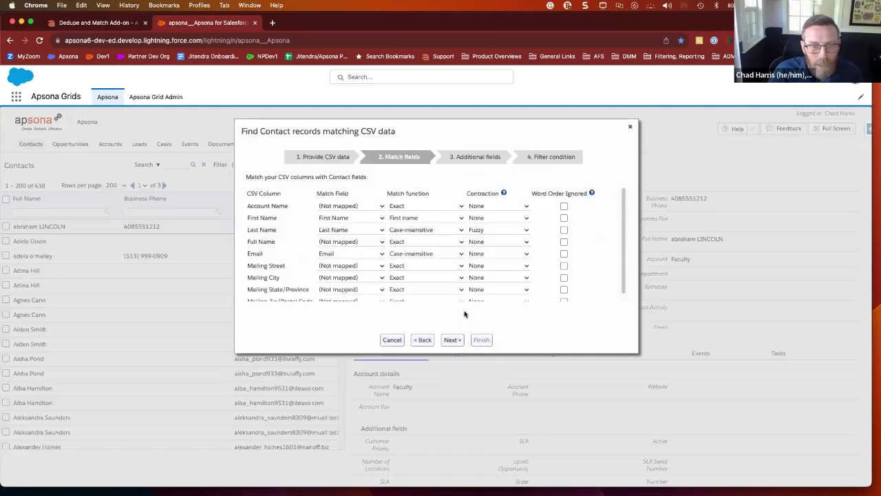
pyautogui.moveTo(303, 182)
pyautogui.mouseDown()
pyautogui.moveTo(318, 208)
pyautogui.moveTo(508, 290)
pyautogui.mouseUp()
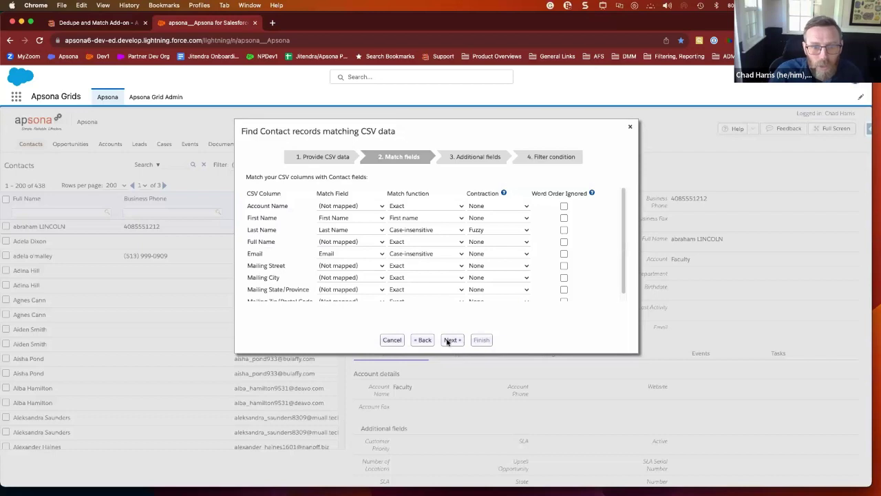
pyautogui.click(451, 340)
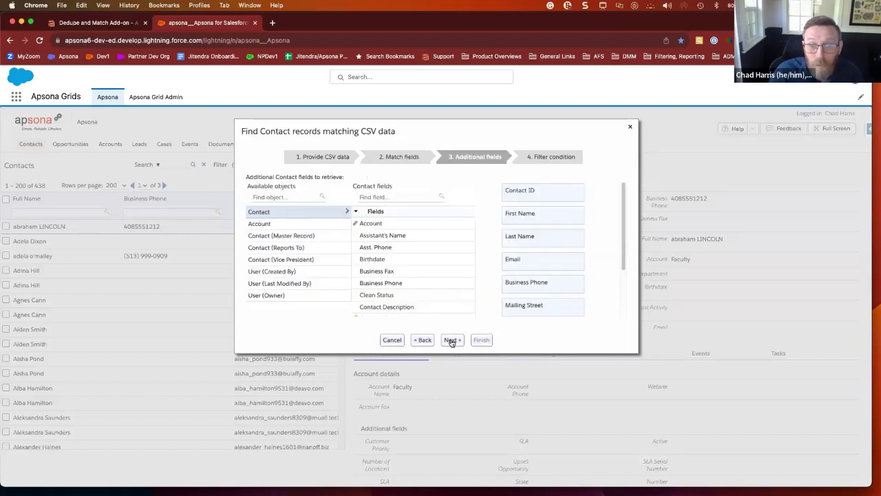
pyautogui.click(451, 340)
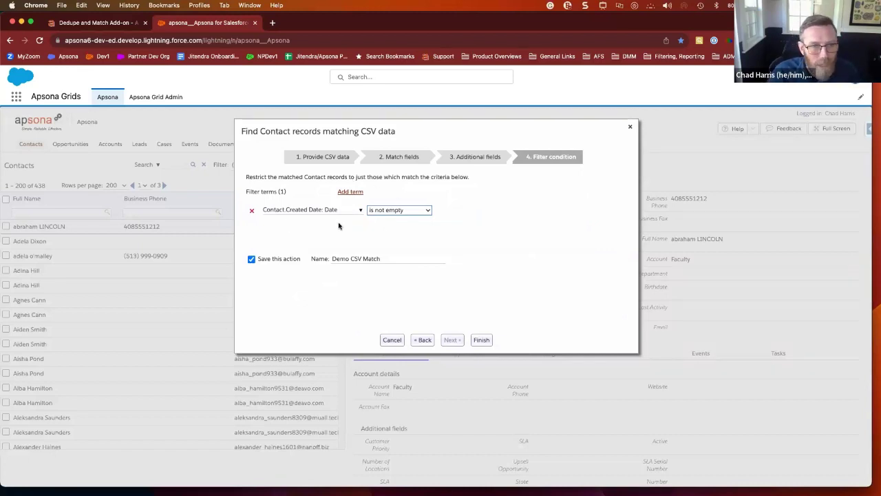
pyautogui.click(481, 340)
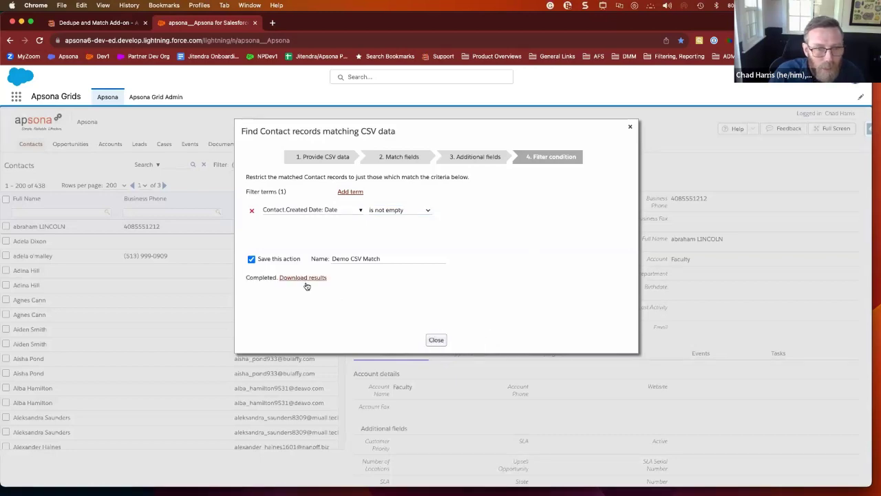
pyautogui.click(302, 278)
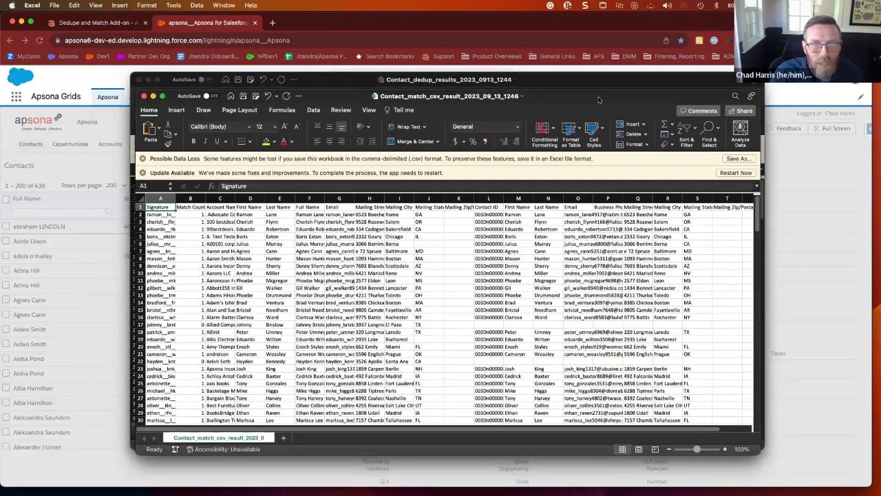
# Widen the Signature column A to full email values and select the matched Contact columns.
pyautogui.moveTo(598, 100); pyautogui.dragTo(598, 93)
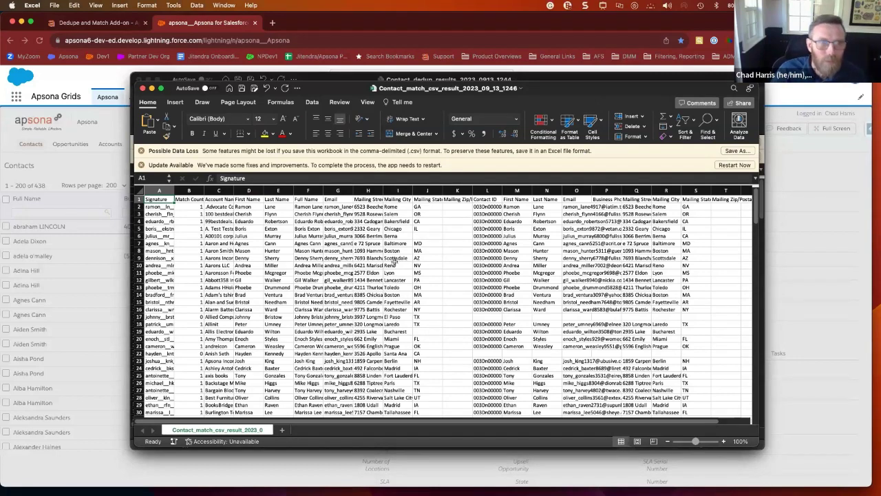
pyautogui.moveTo(178, 190); pyautogui.dragTo(342, 190)
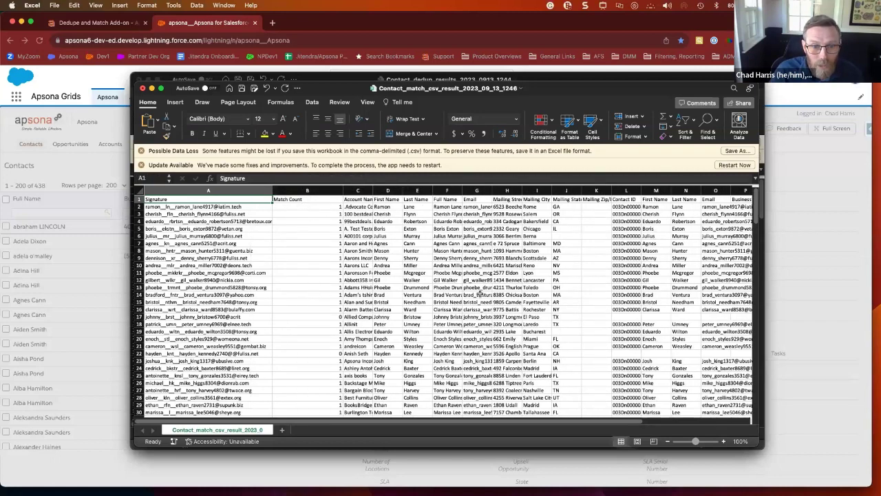
pyautogui.click(622, 190)
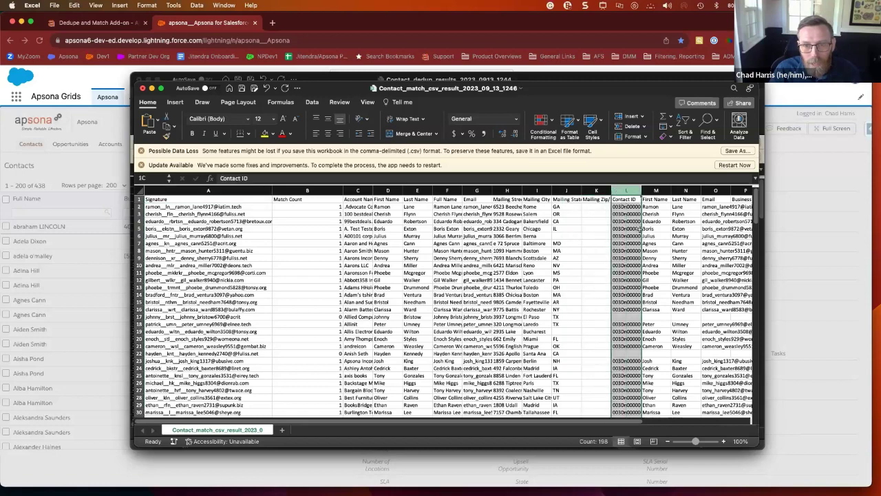
pyautogui.moveTo(623, 190); pyautogui.dragTo(713, 187)
# Review the matched Contact IDs and row 17's zero Match Count with empty matched fields.
pyautogui.hscroll(2, 659, 254)
pyautogui.hscroll(3, 659, 255)
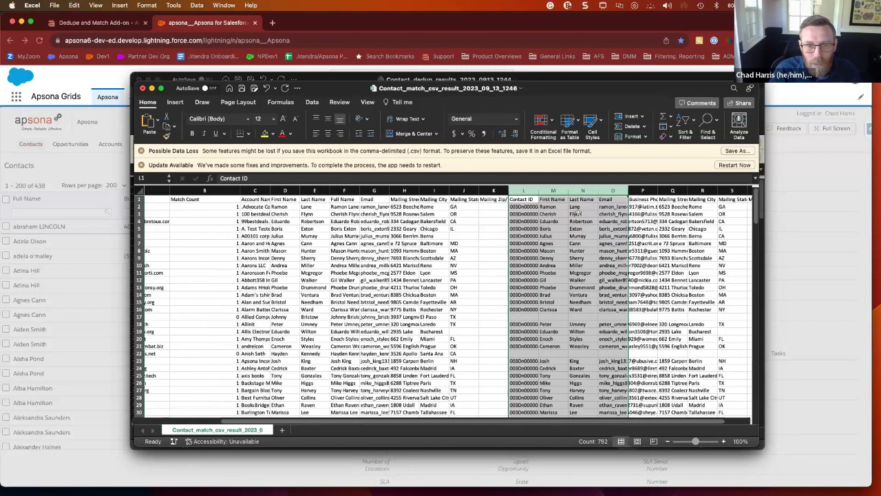
pyautogui.click(533, 206)
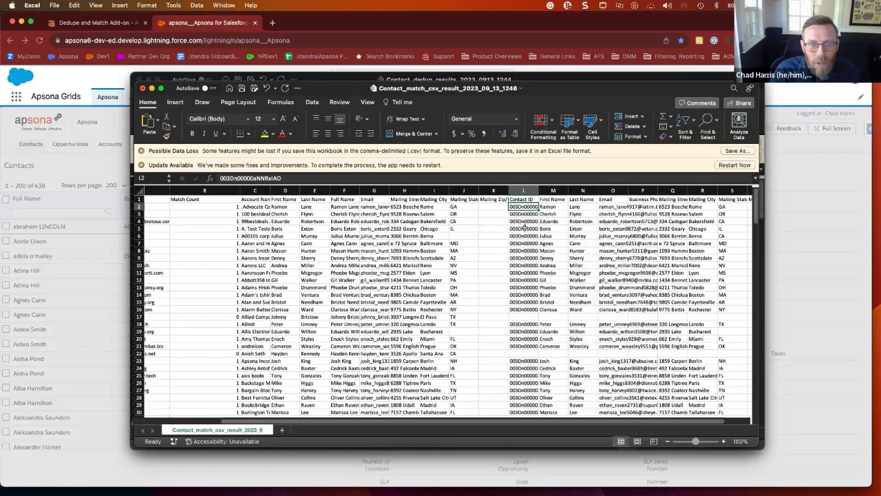
pyautogui.click(226, 317)
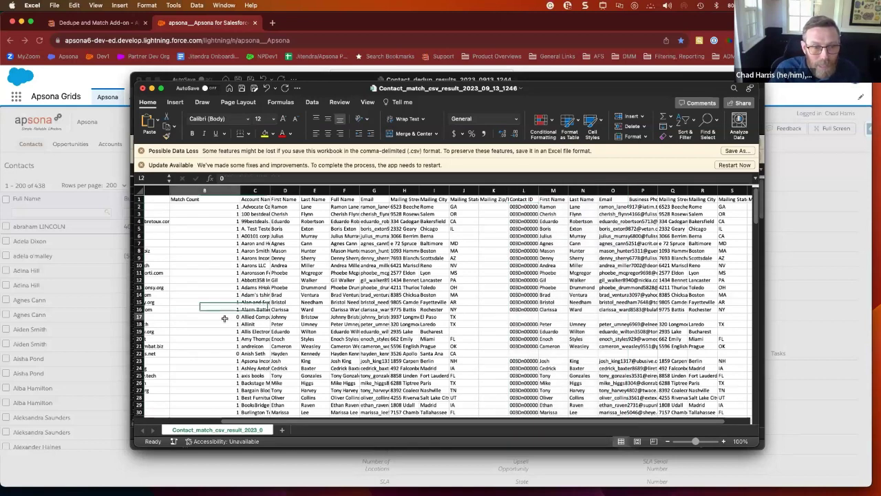
pyautogui.click(583, 318)
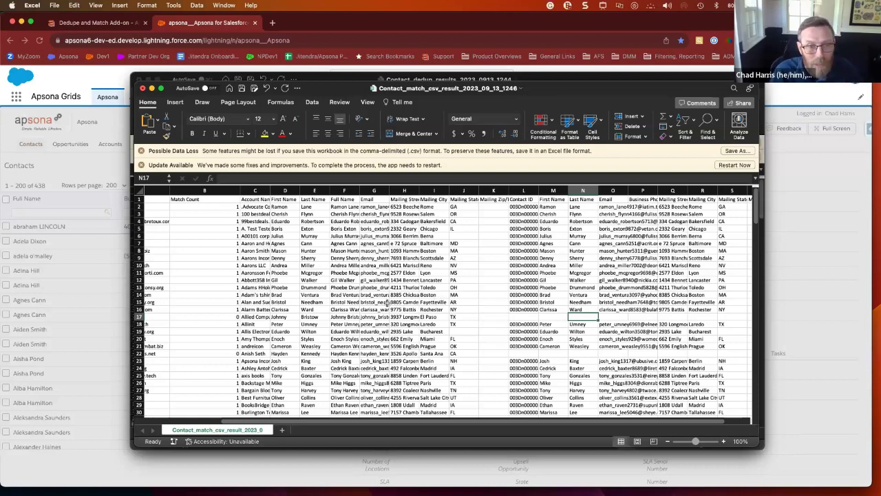
pyautogui.hscroll(-3, 413, 296)
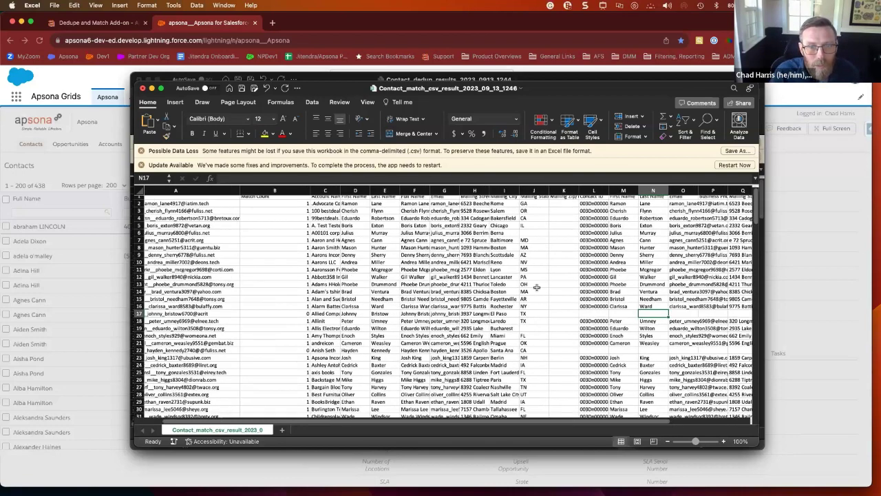